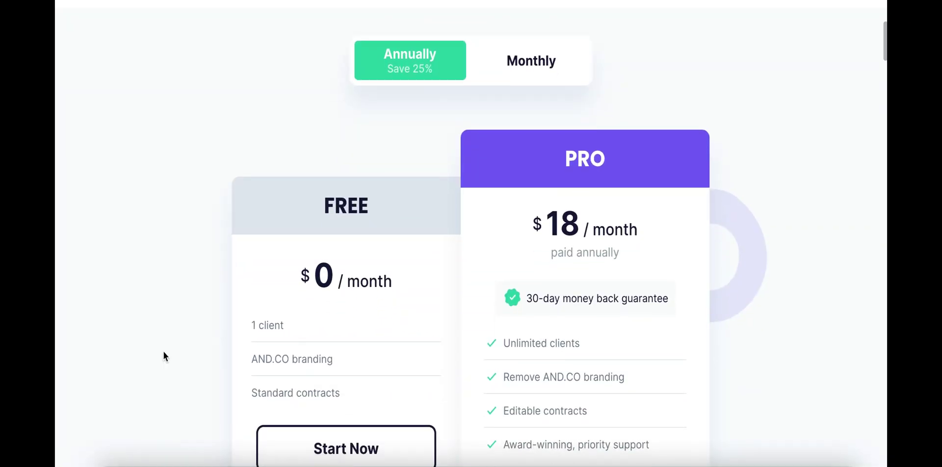
Scroll up and down the AND.CO pricing page to compare the plans.
scroll(164, 351, down, 2)
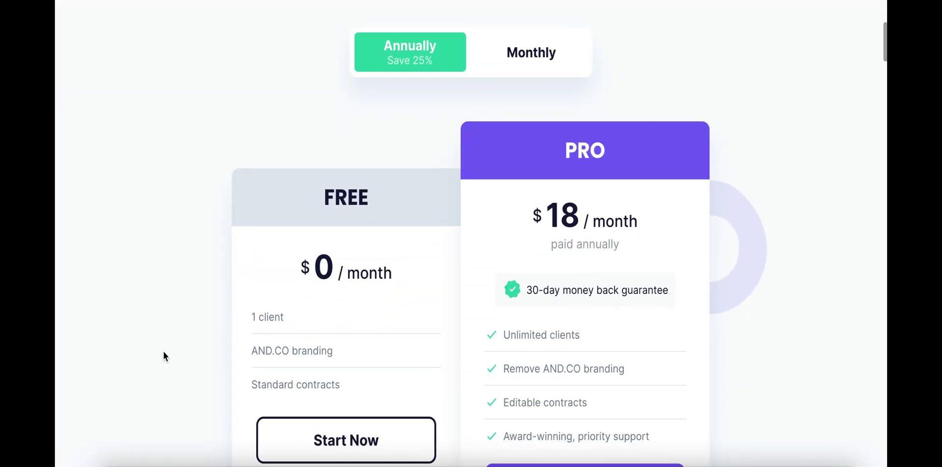
scroll(163, 352, up, 1)
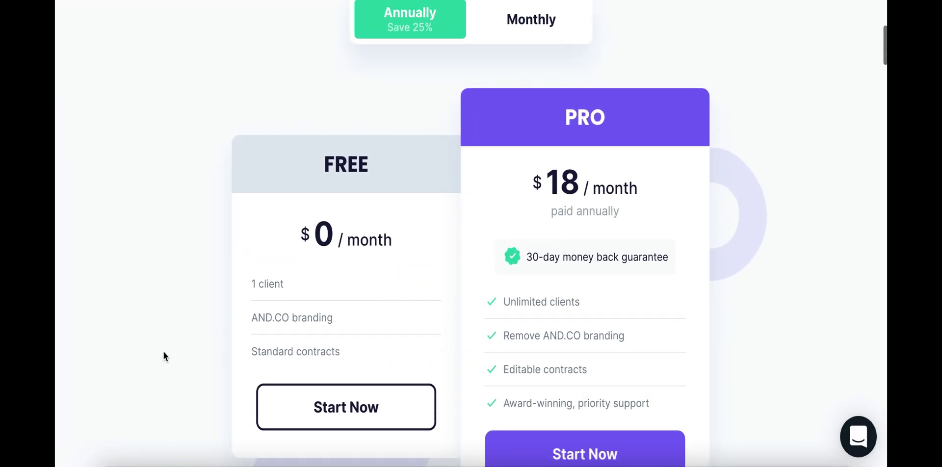
scroll(163, 352, down, 3)
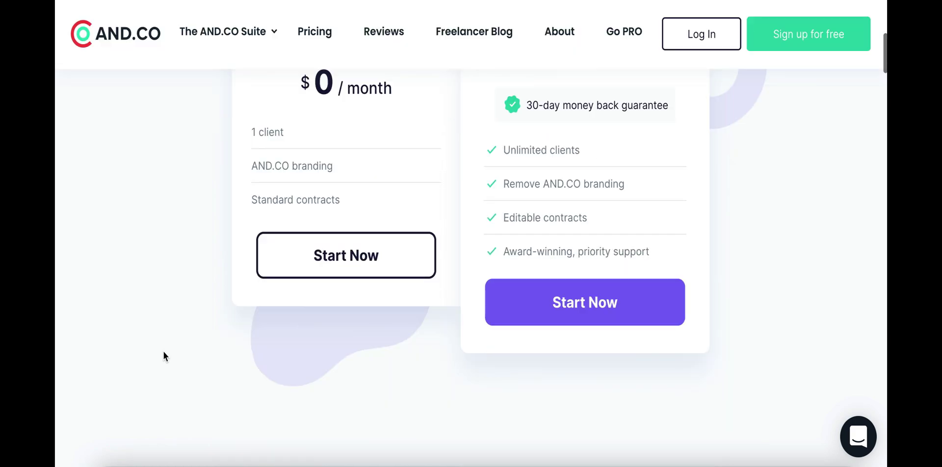
scroll(164, 351, up, 3)
scroll(163, 351, down, 1)
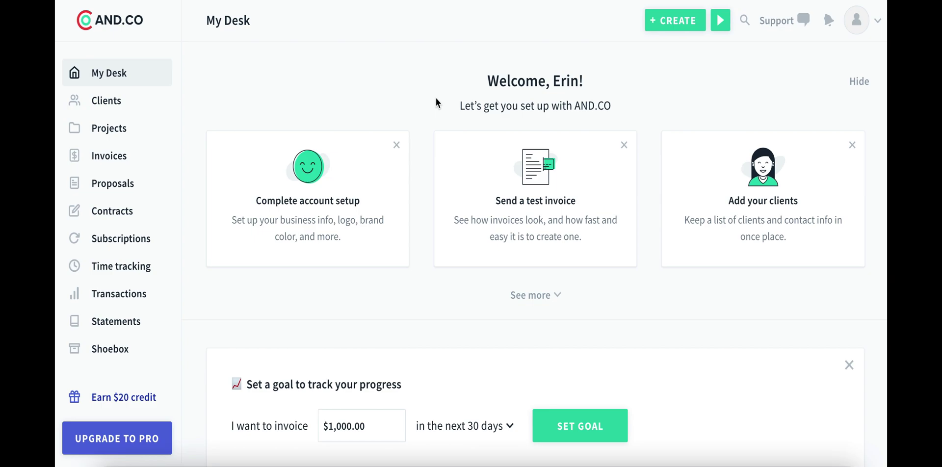
Replace the $1,000.00 goal amount with 5000 and save the 30-day invoicing goal.
scroll(436, 98, down, 3)
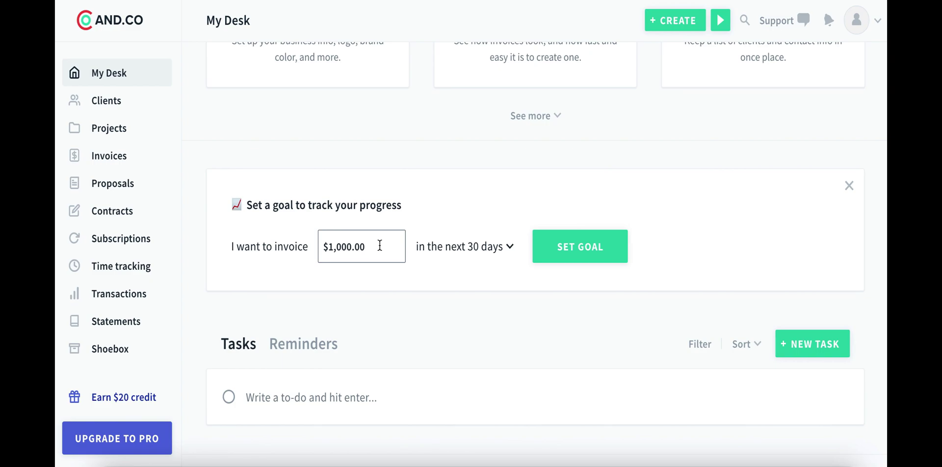
drag(379, 245, 323, 245)
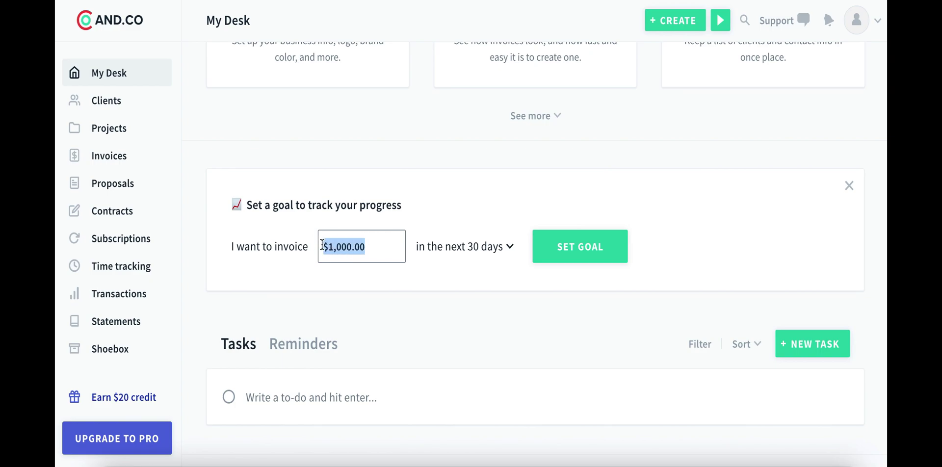
text(5000)
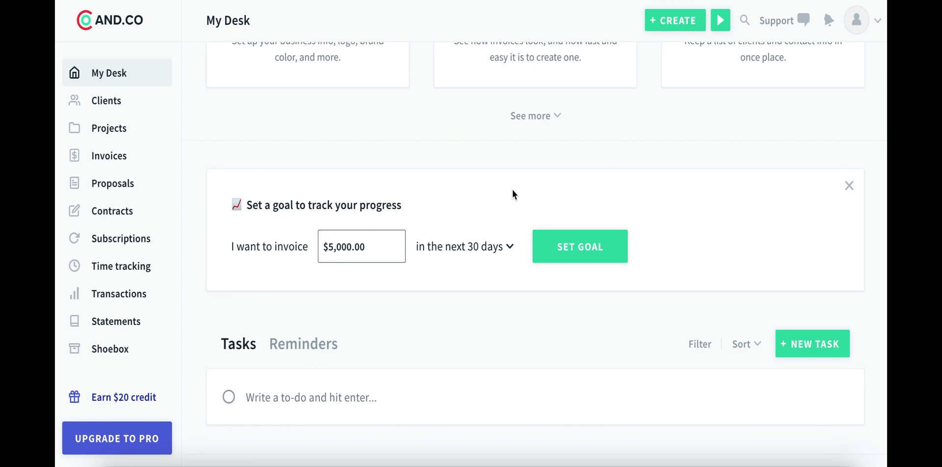
click(559, 246)
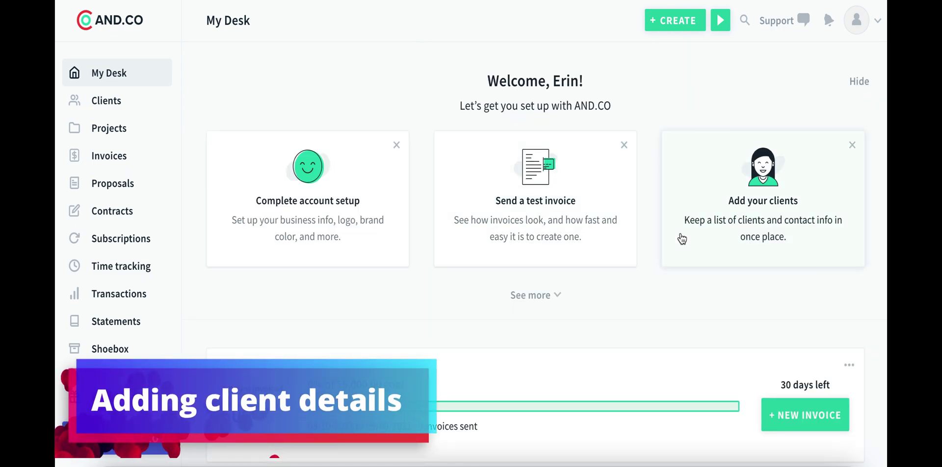
Add the first client by name, then dismiss the upgrade prompt when trying to add another.
click(793, 199)
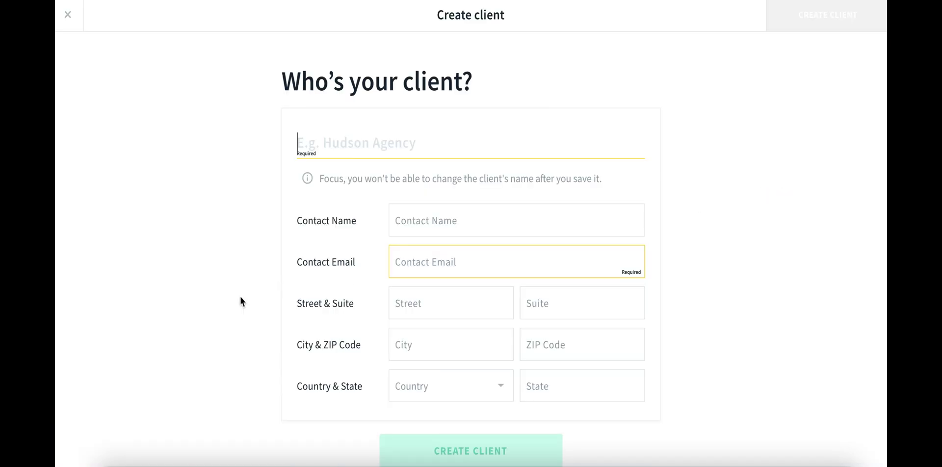
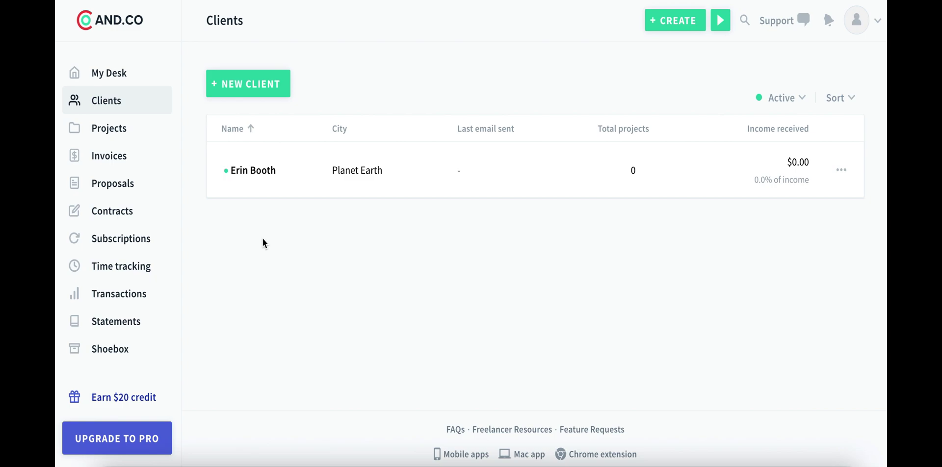
click(266, 84)
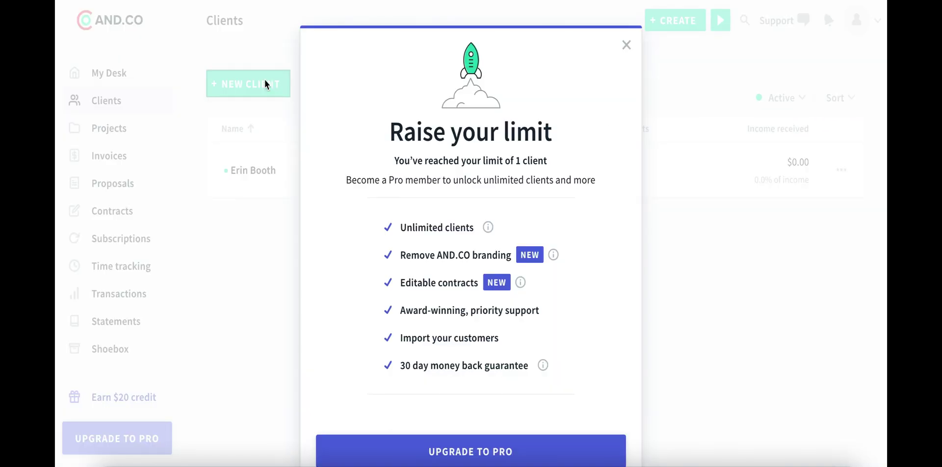
scroll(368, 293, down, 1)
scroll(368, 294, up, 1)
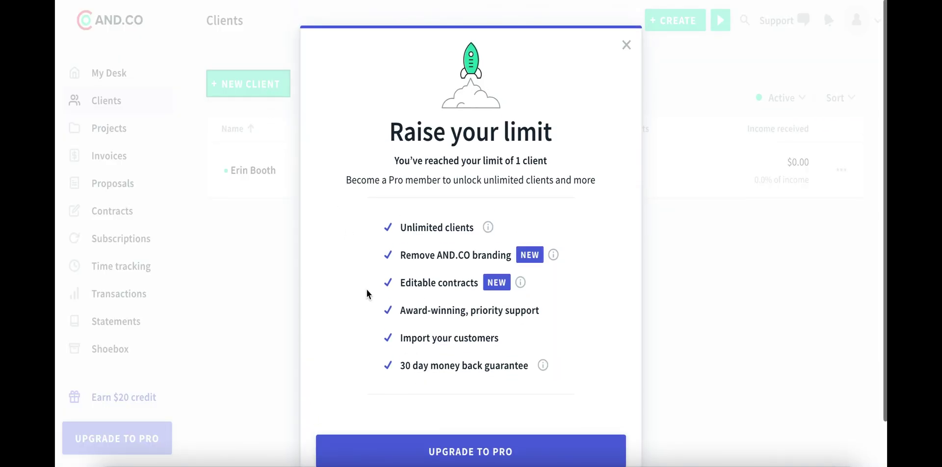
click(626, 45)
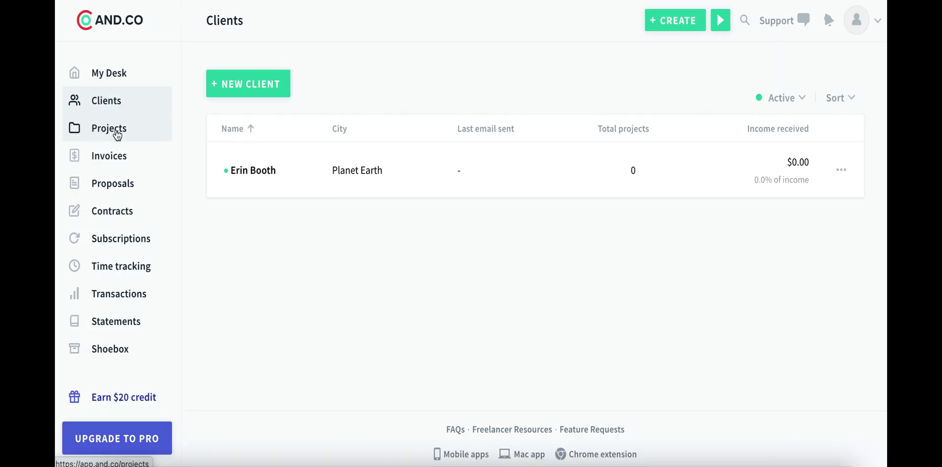
Name a new project 'Misc. VA Services', assign the existing client, and set it to end August 31.
click(117, 134)
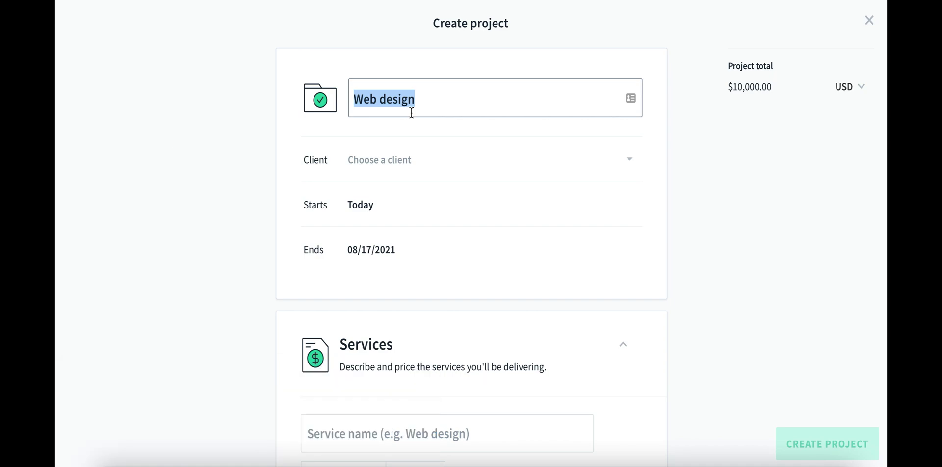
text(Misc. )
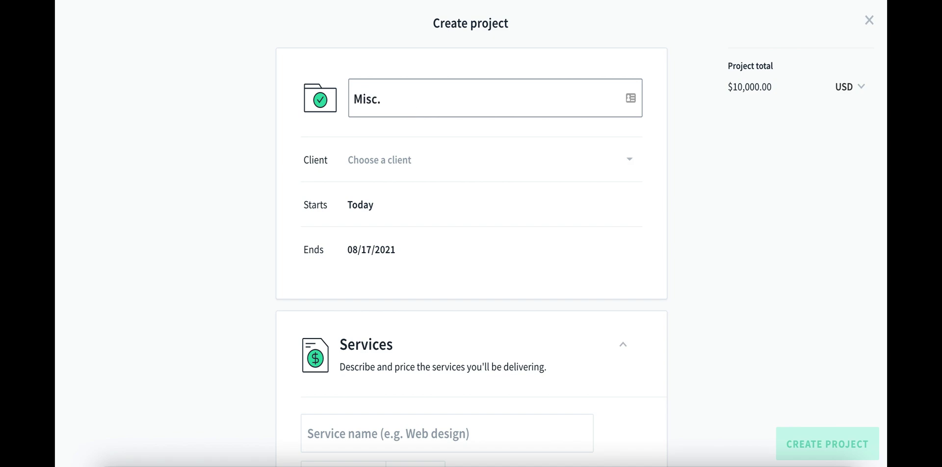
text(VA Services)
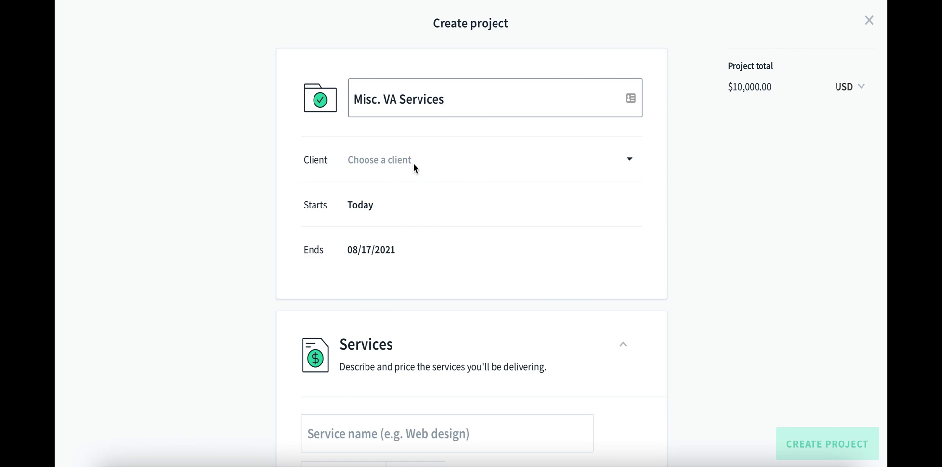
click(413, 167)
click(405, 207)
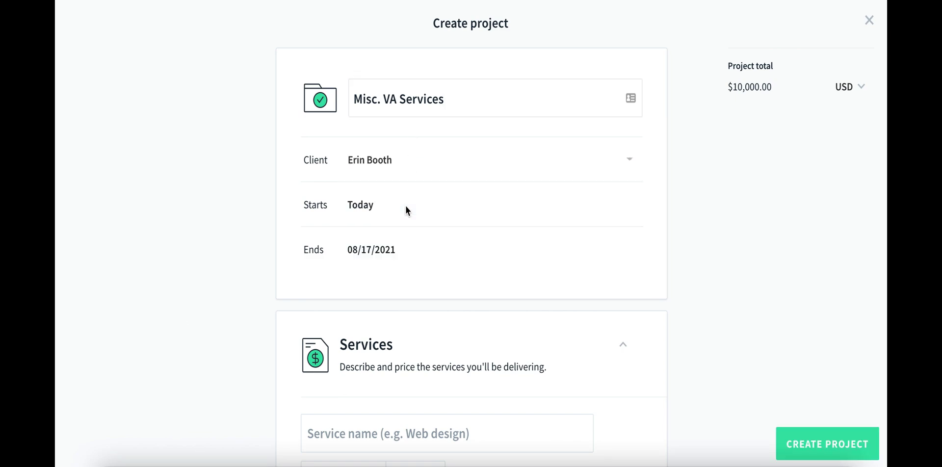
click(372, 250)
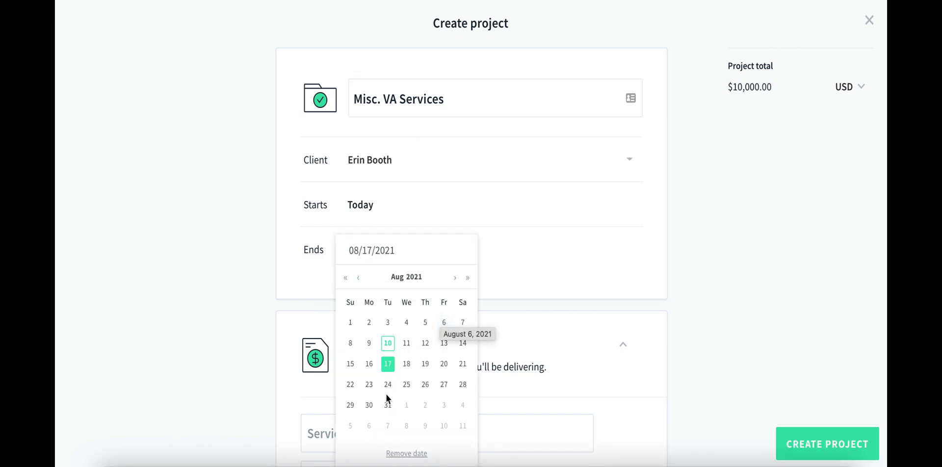
click(392, 409)
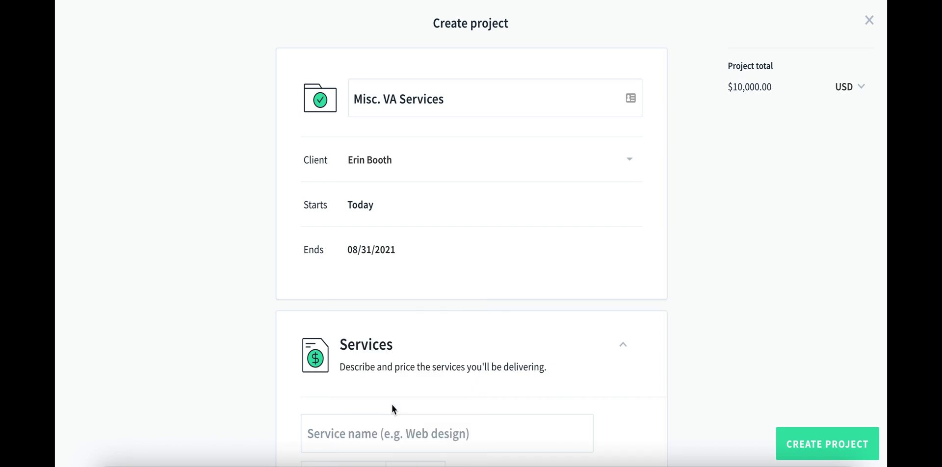
Add the service 'Misc. admin type services.' with a $1,000 flat-fee price.
scroll(282, 360, down, 5)
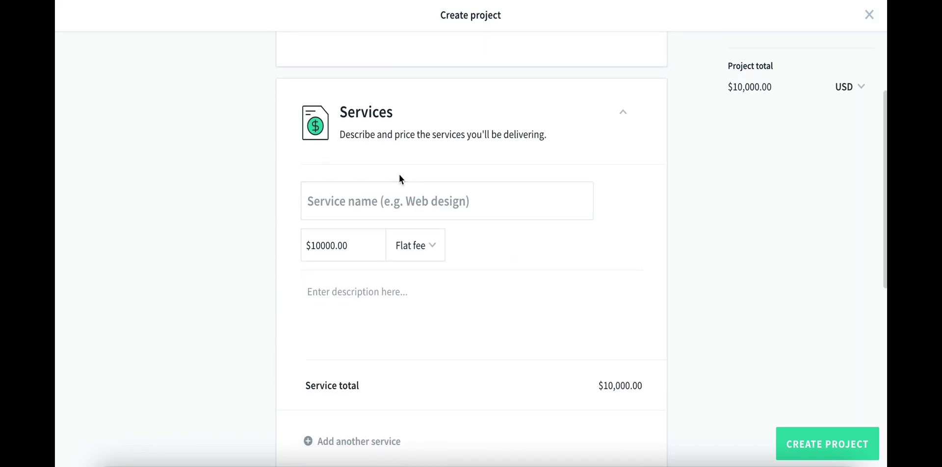
click(411, 198)
text(Misc. )
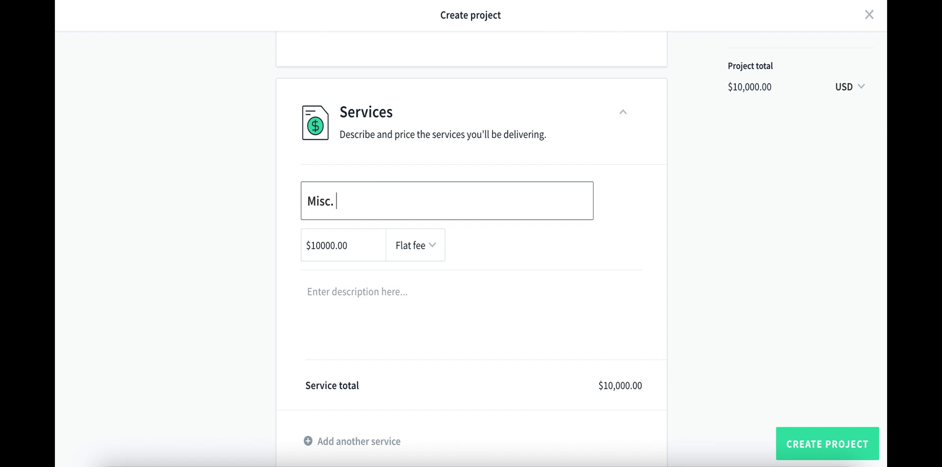
text(admin type services.)
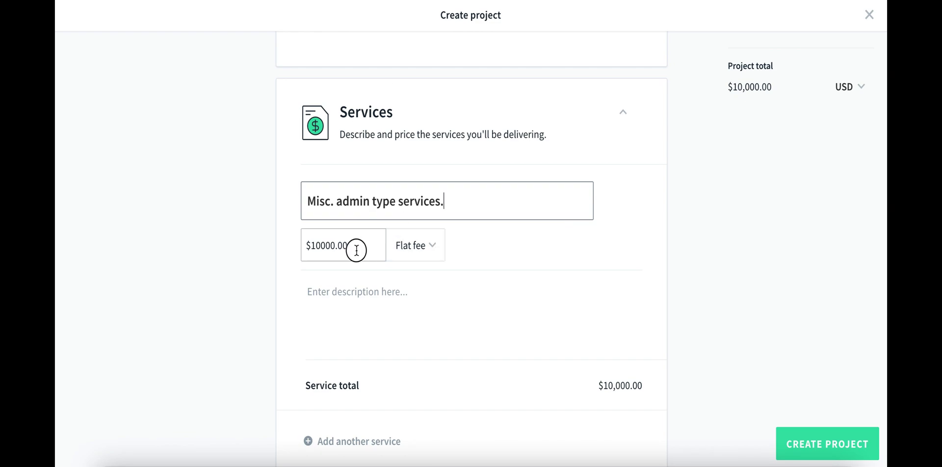
drag(353, 247, 293, 254)
text(1000)
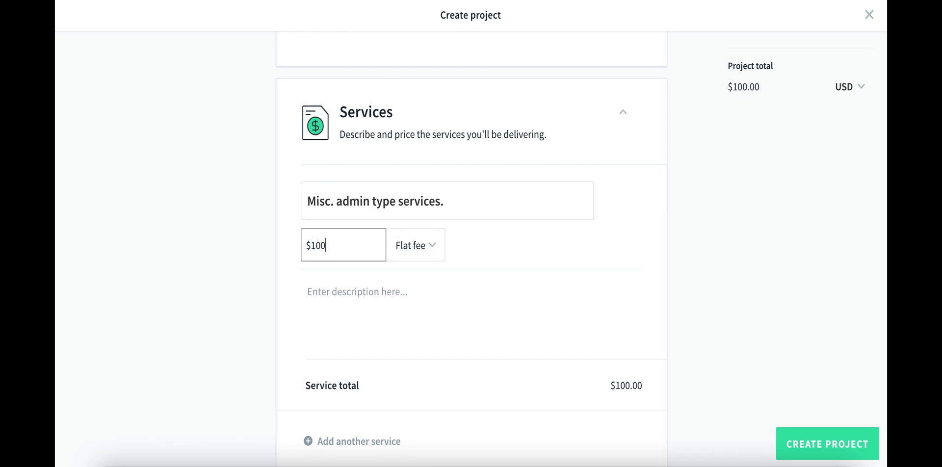
click(557, 266)
Leave the service description empty, require a deposit, and bill the project monthly.
scroll(505, 264, down, 3)
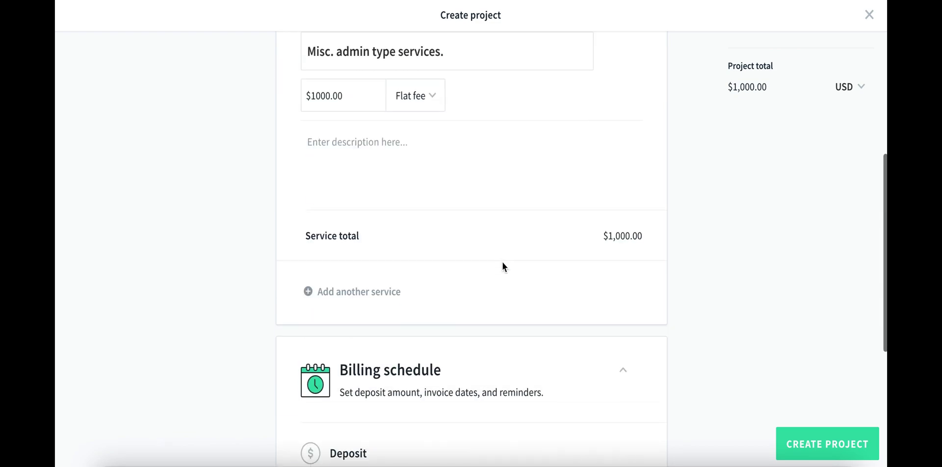
click(327, 153)
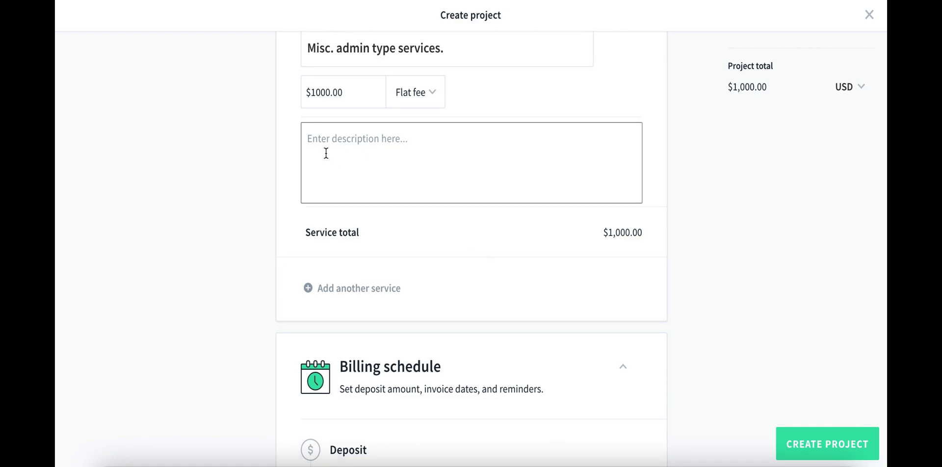
click(251, 256)
scroll(251, 256, down, 4)
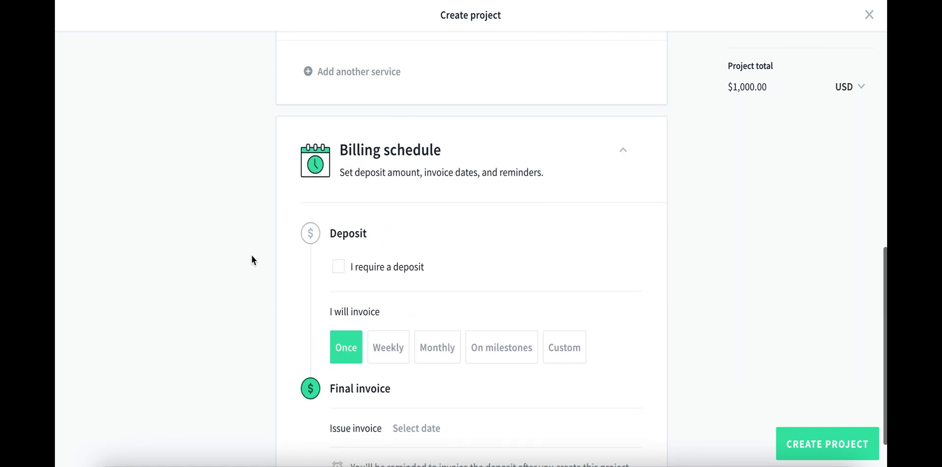
scroll(257, 292, down, 1)
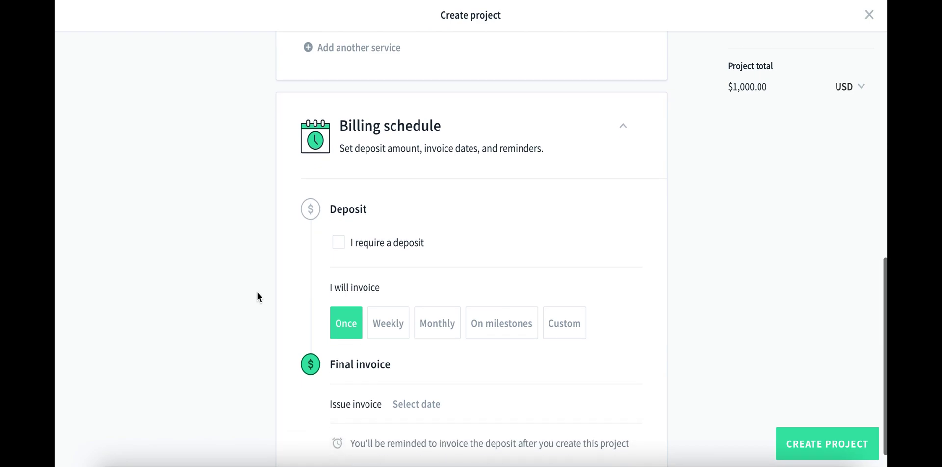
scroll(258, 292, down, 1)
click(431, 227)
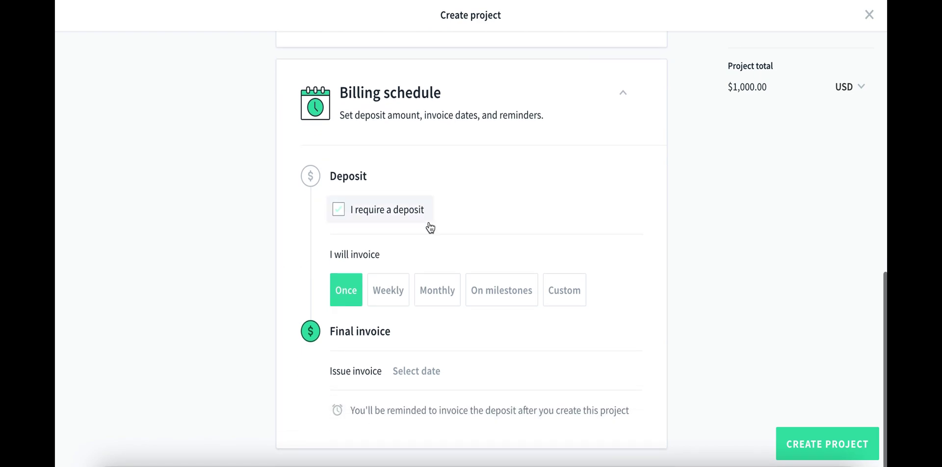
click(436, 295)
Start monthly invoices on 09/01/2021, create the project, and return to My Desk.
scroll(250, 346, down, 1)
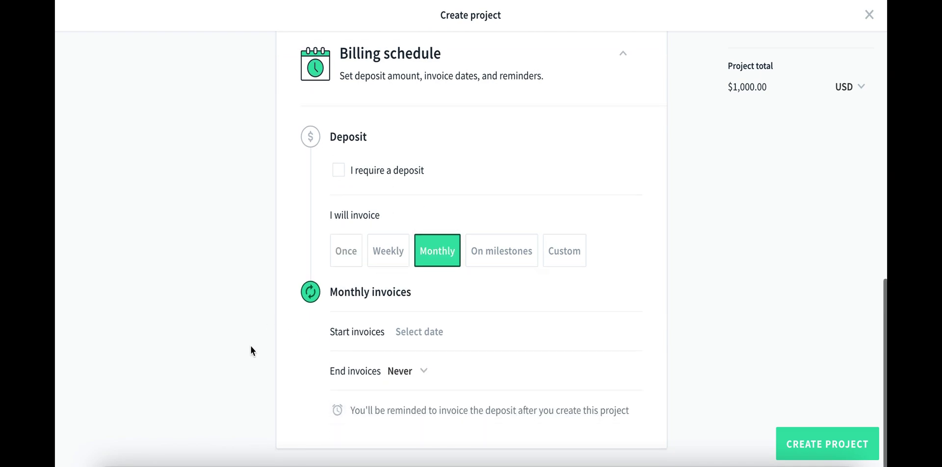
click(428, 331)
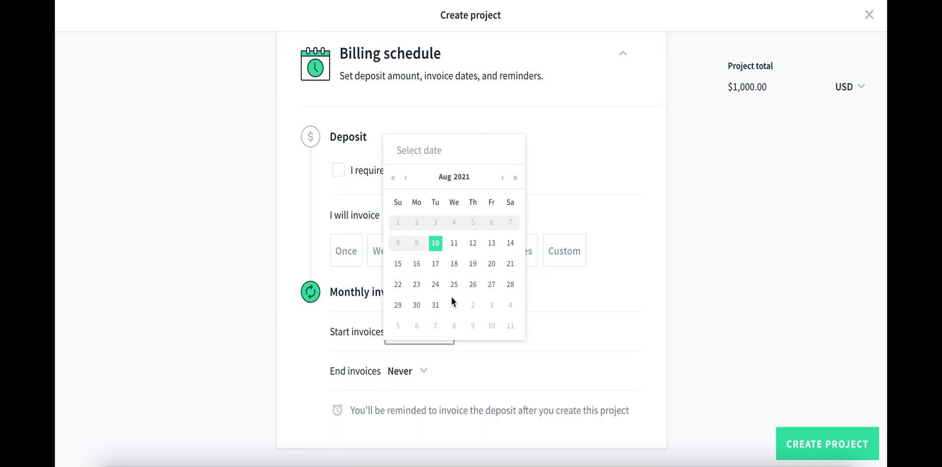
click(502, 178)
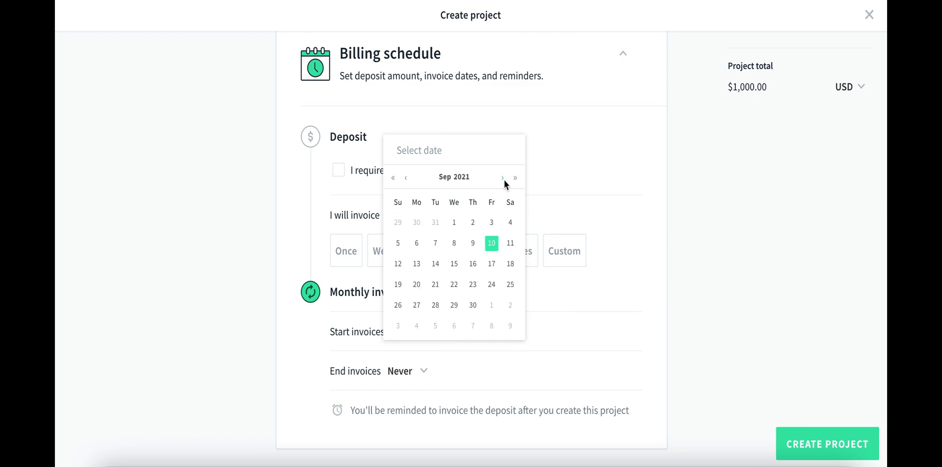
click(457, 225)
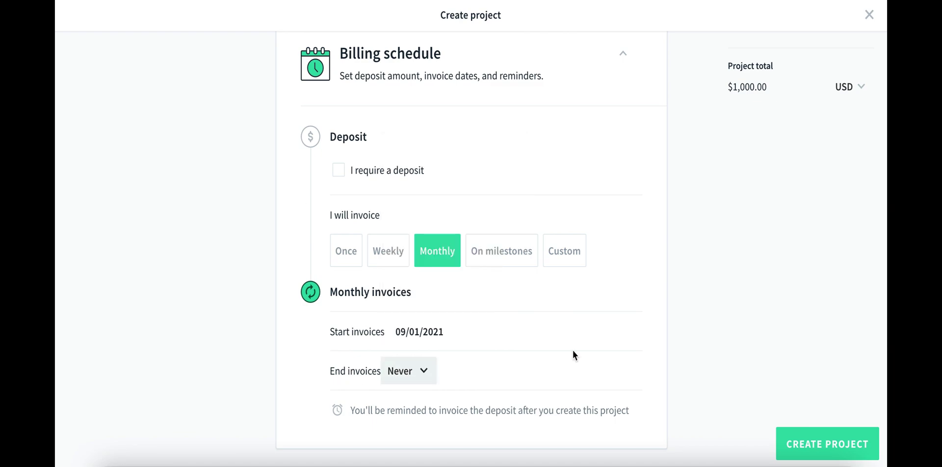
click(827, 447)
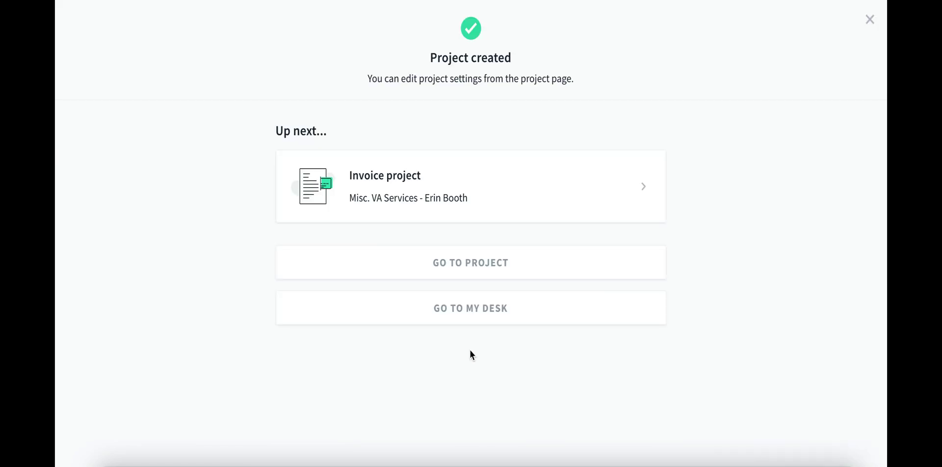
click(305, 301)
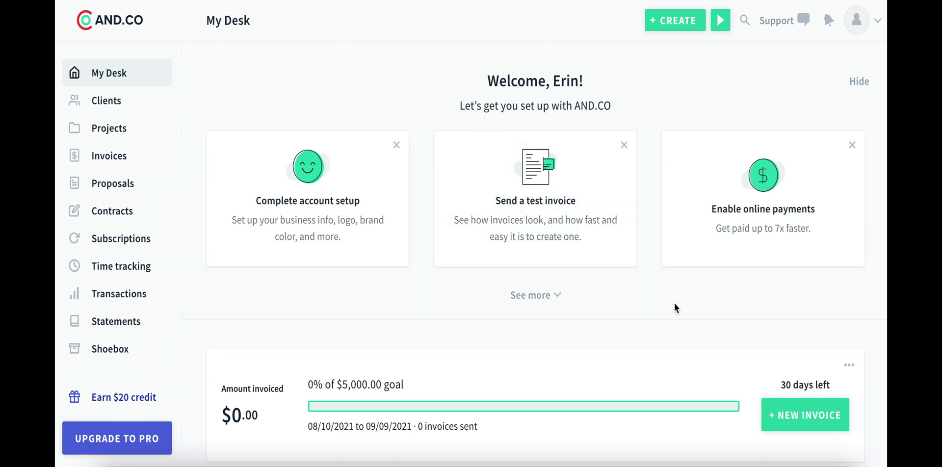
click(772, 244)
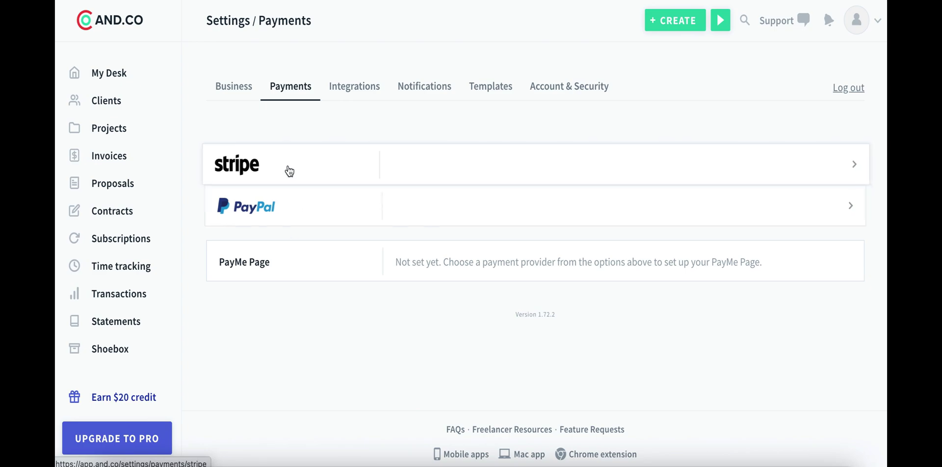
click(293, 207)
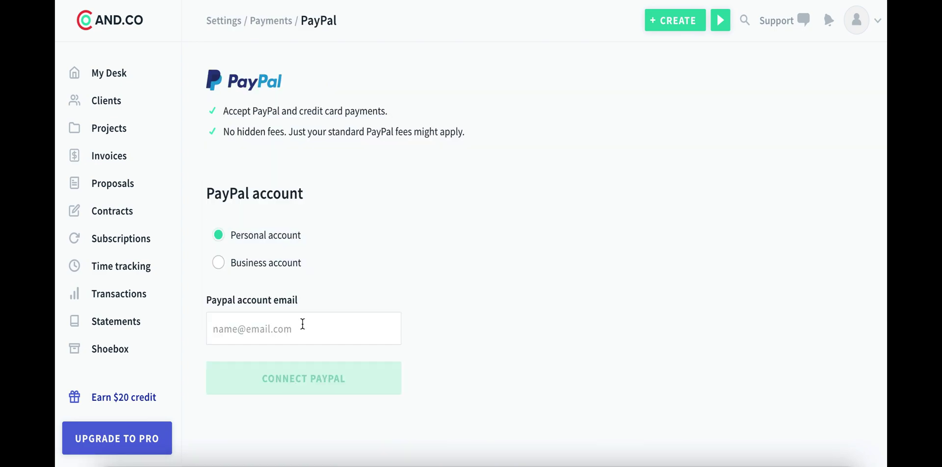
click(303, 324)
scroll(366, 289, left, 5)
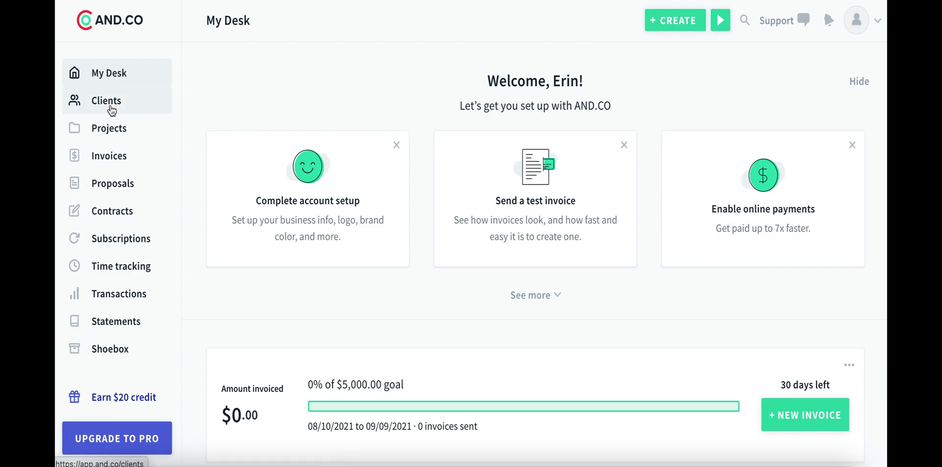
Look through the Clients and Projects lists, then start a new invoice from Invoices.
click(112, 113)
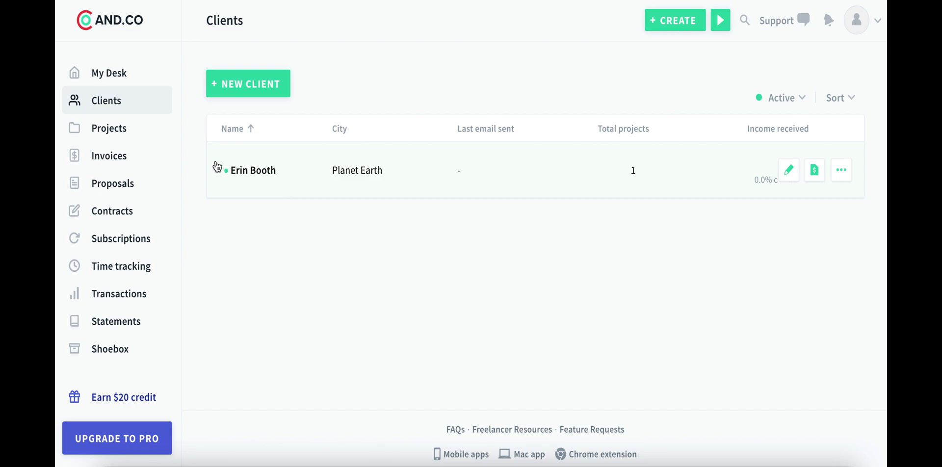
click(117, 129)
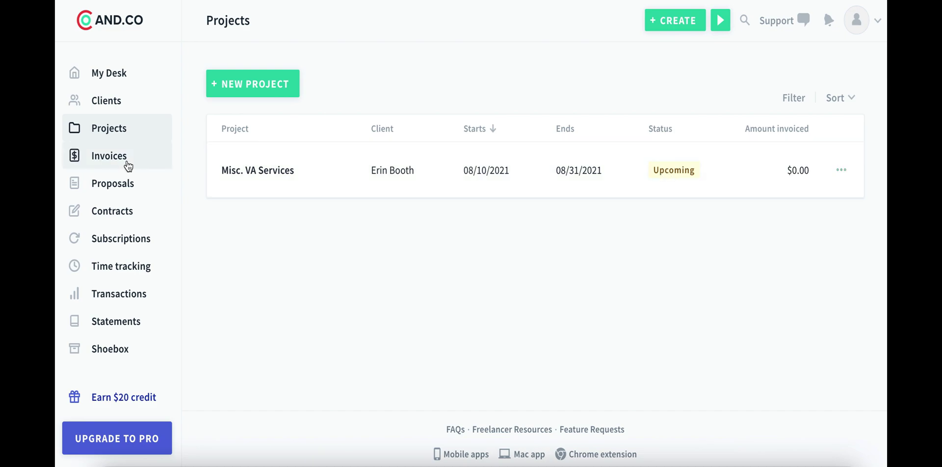
click(115, 167)
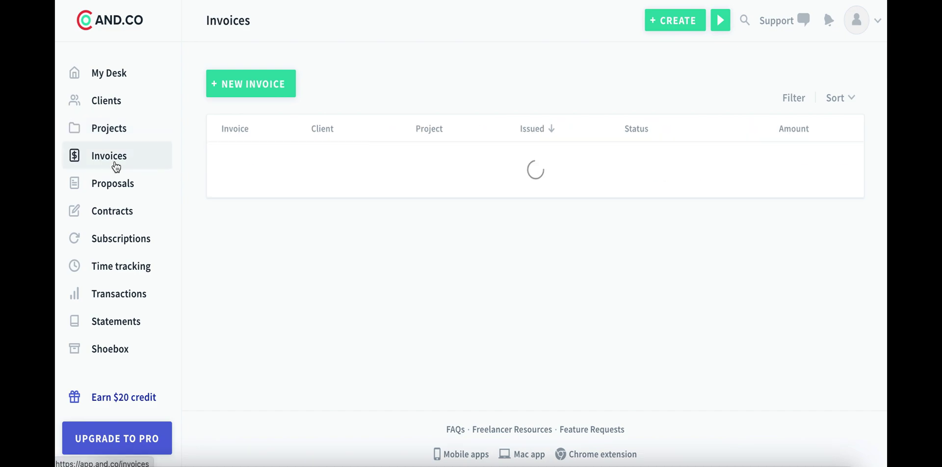
click(345, 340)
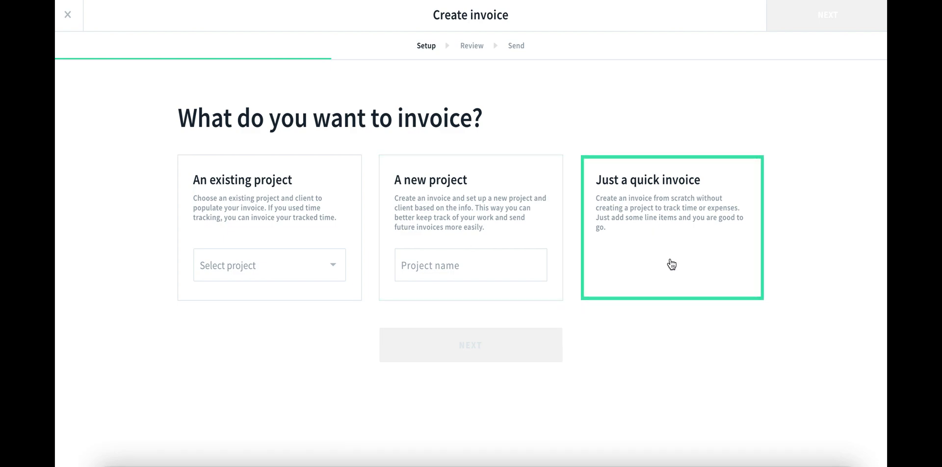
Invoice the existing Misc. VA Services project and continue past its line items to review.
click(282, 270)
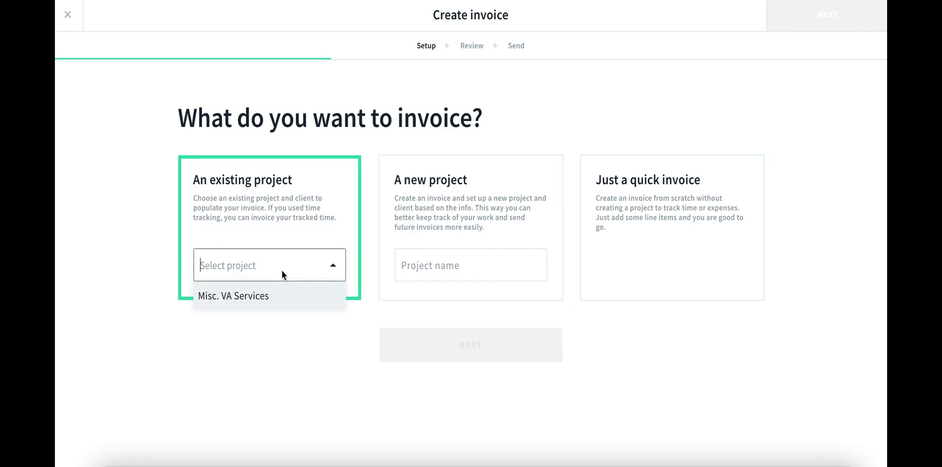
click(275, 295)
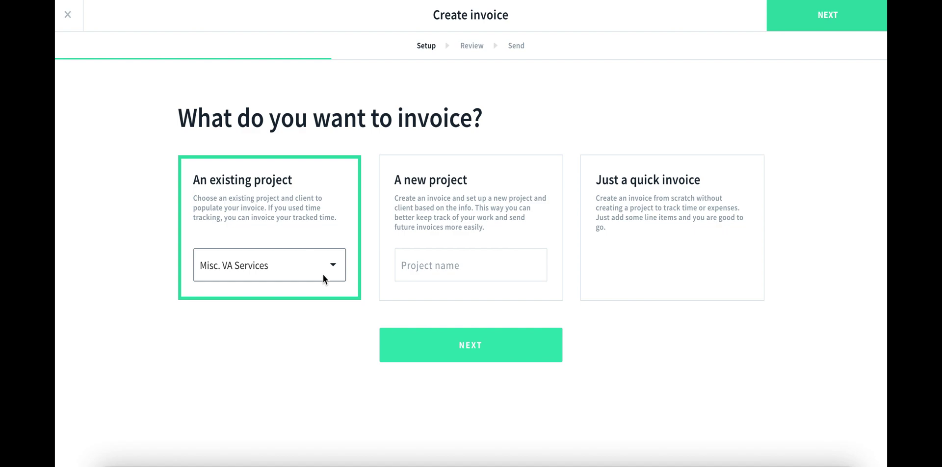
click(448, 345)
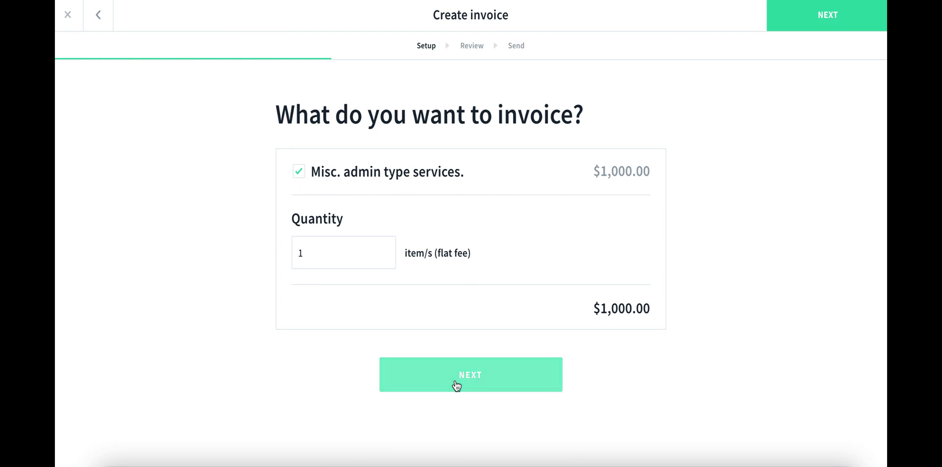
click(456, 386)
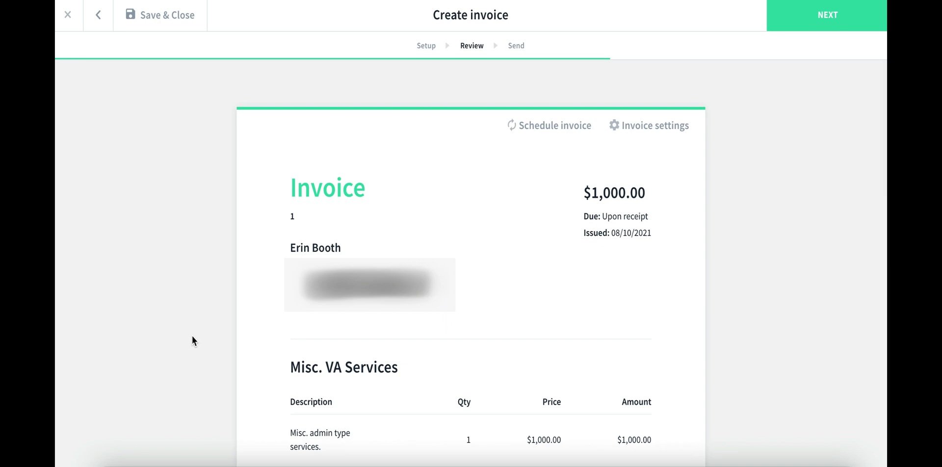
Scroll through the draft invoice preview, checking its taxes and discount options.
scroll(199, 345, down, 1)
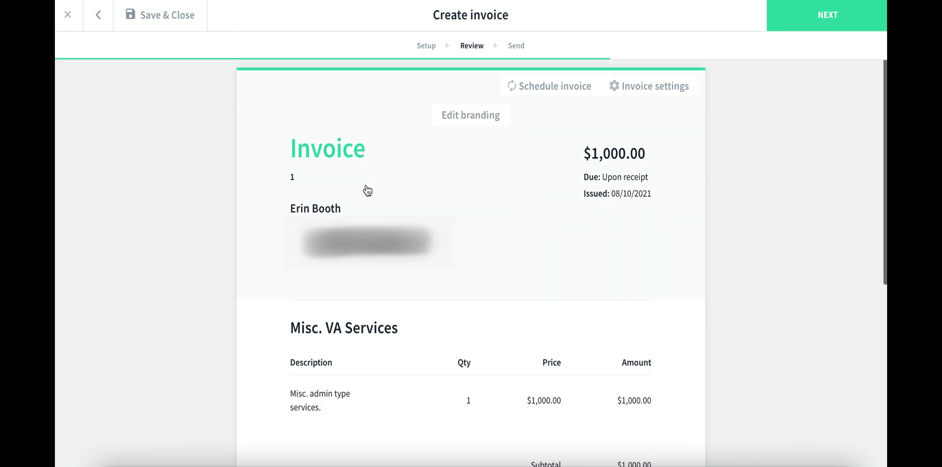
mouse_move(609, 200)
mouse_move(293, 183)
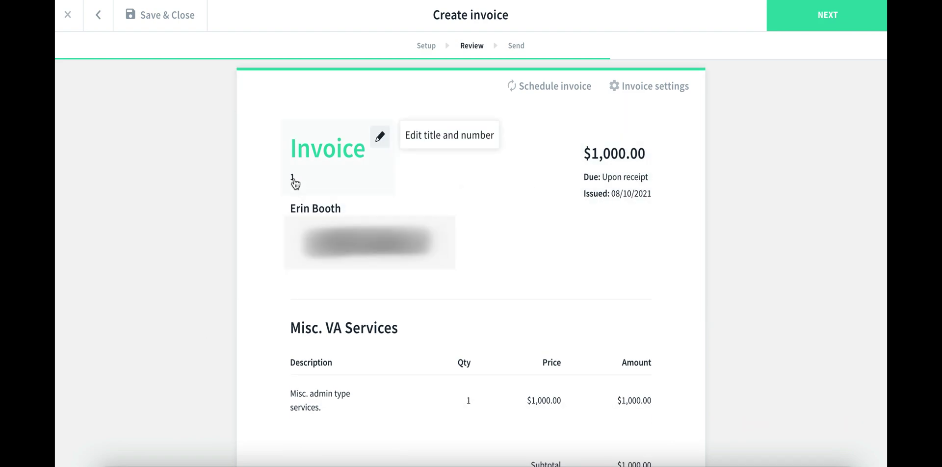
scroll(295, 182, down, 3)
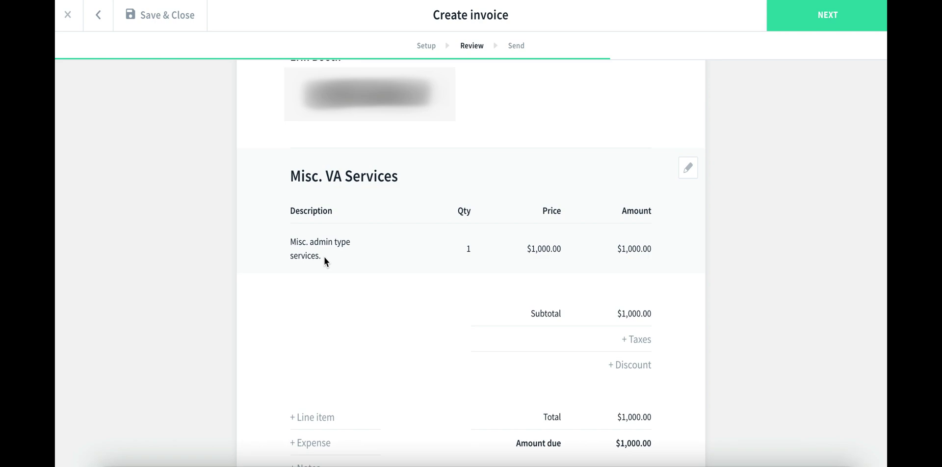
scroll(536, 244, down, 3)
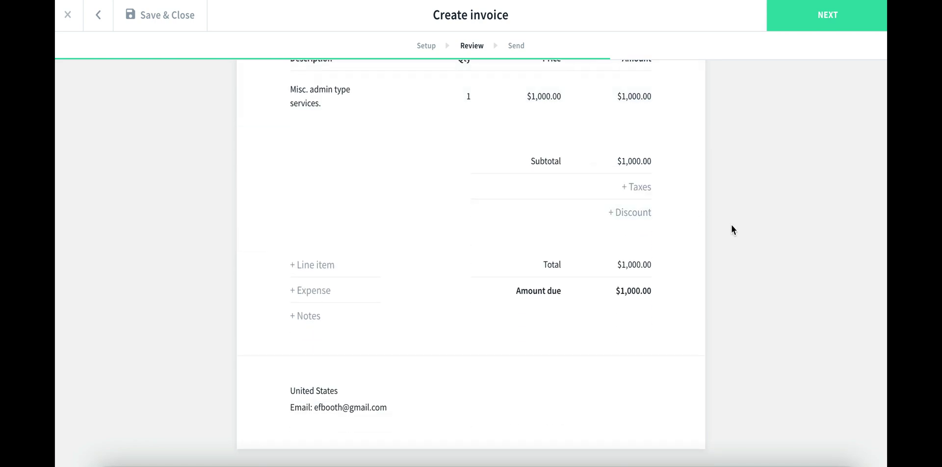
scroll(658, 290, up, 2)
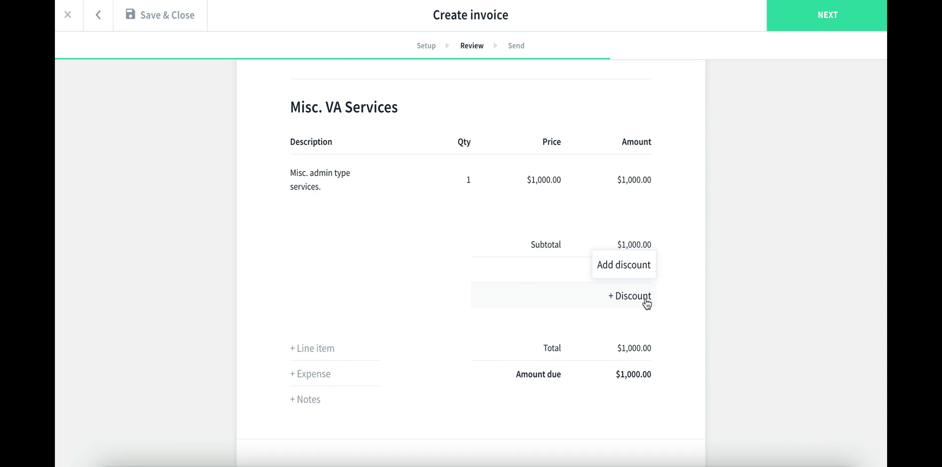
scroll(647, 304, up, 5)
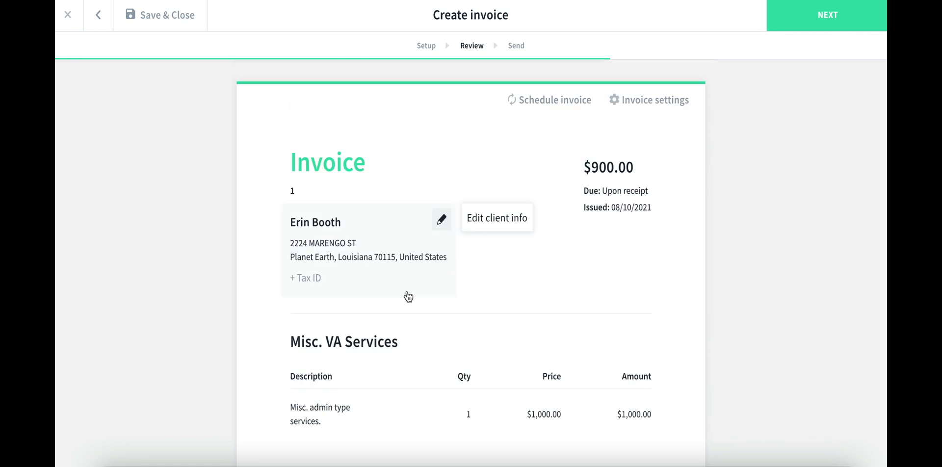
Turn on recurring scheduling so the invoice repeats monthly.
click(535, 103)
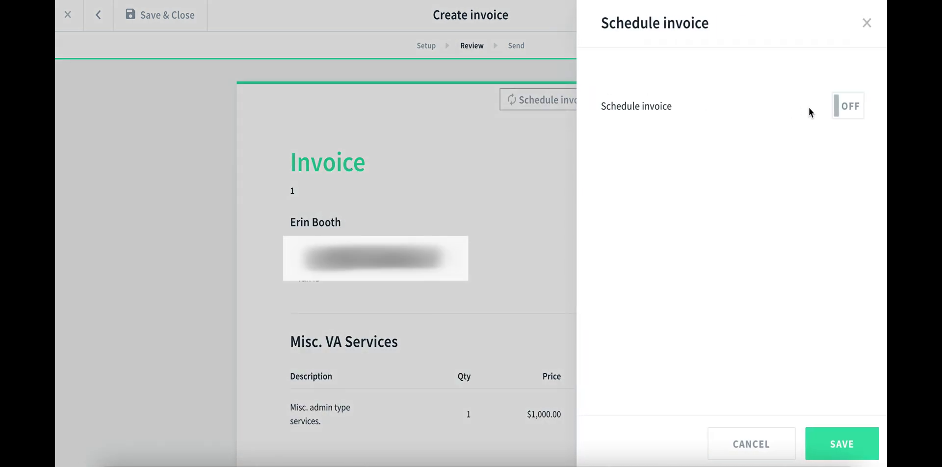
click(844, 106)
click(786, 145)
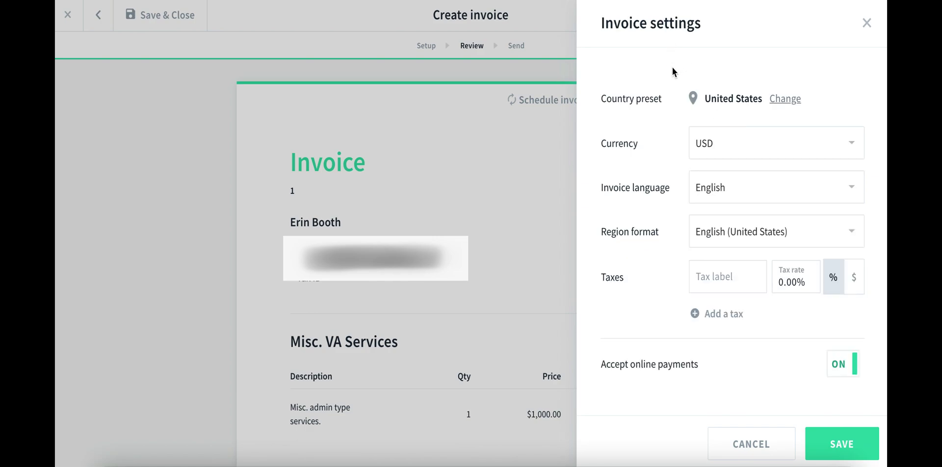
Keep USD as the currency, confirm online payments are accepted, and save the invoice settings.
click(718, 152)
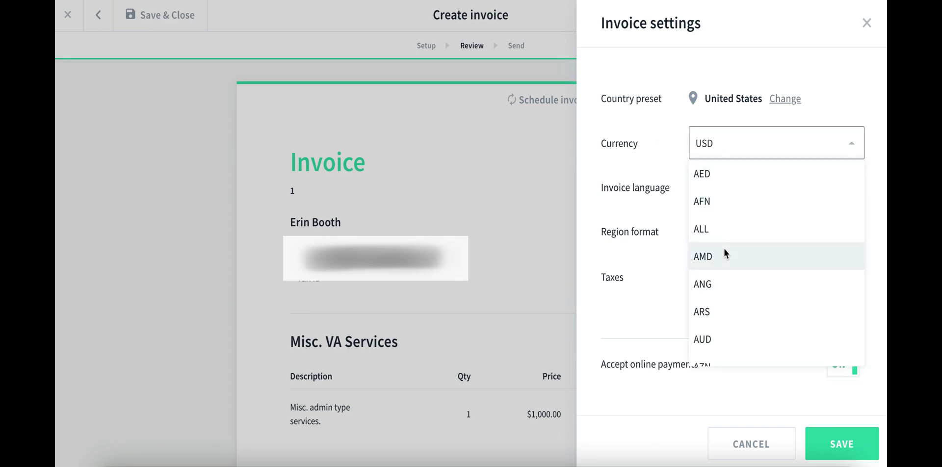
text(GBP)
scroll(726, 328, down, 20)
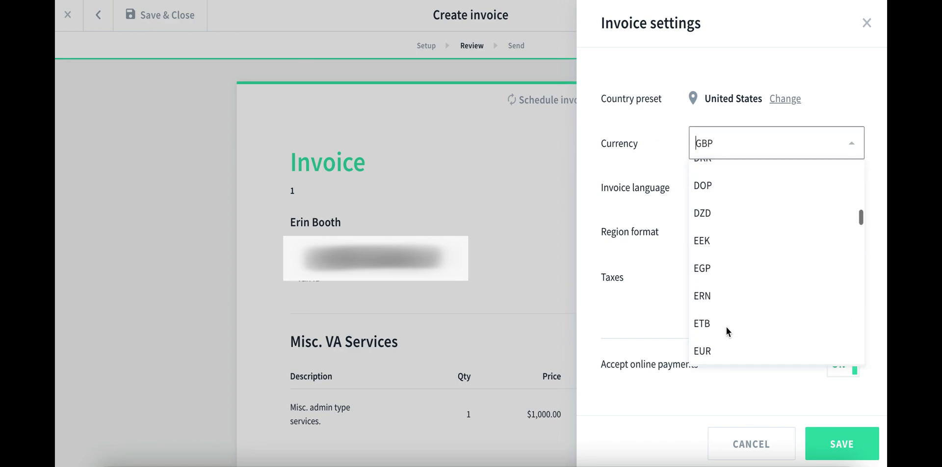
scroll(726, 328, down, 5)
scroll(727, 328, up, 15)
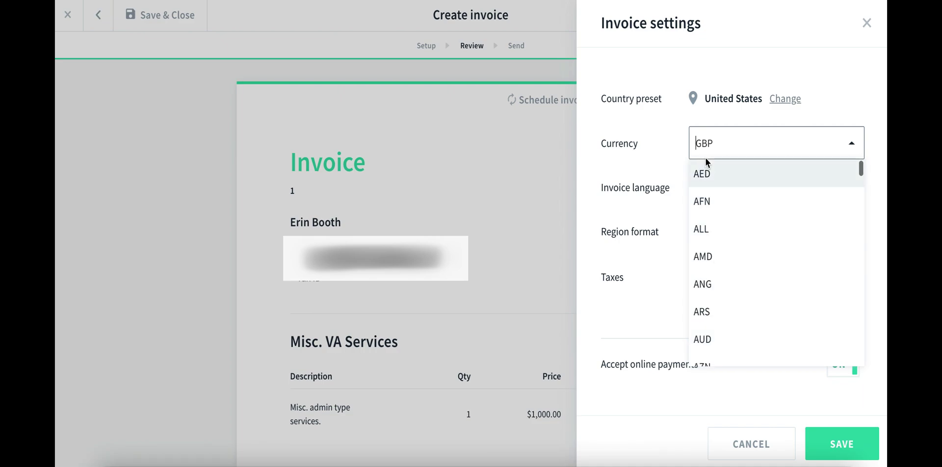
click(609, 366)
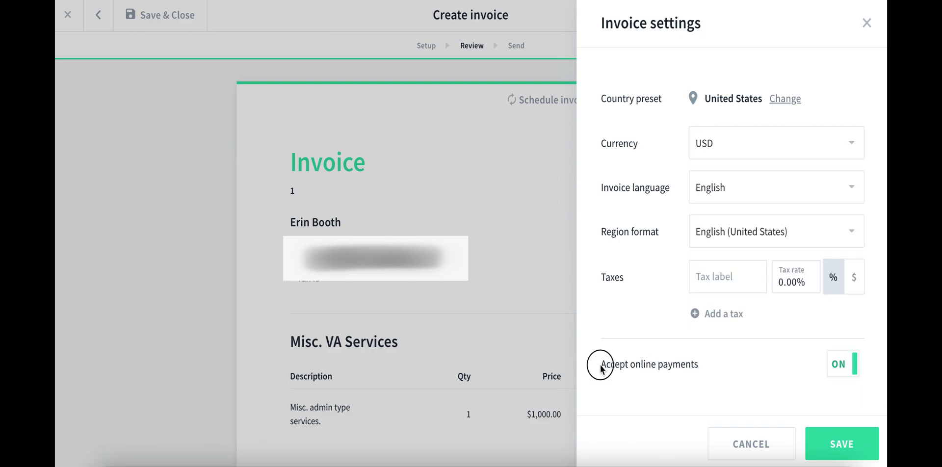
drag(602, 369, 697, 365)
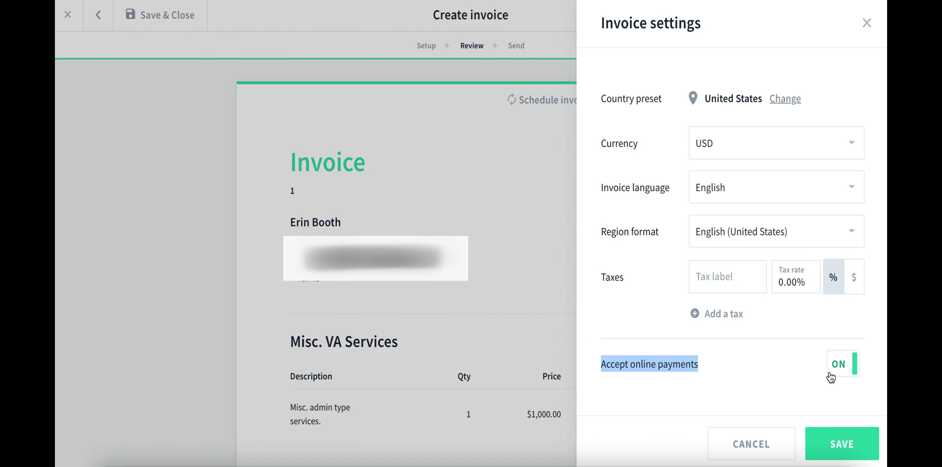
click(842, 434)
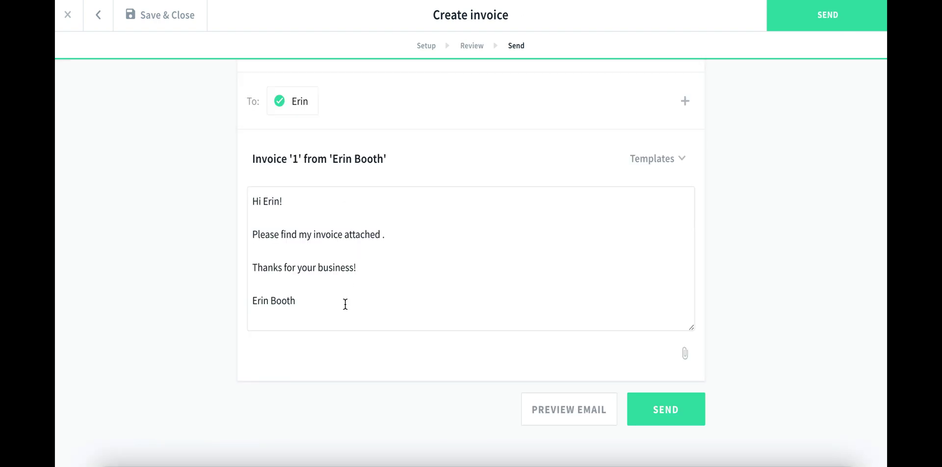
Review the default invoice email message and send invoice 1 to the client.
drag(326, 304, 238, 187)
key(Right)
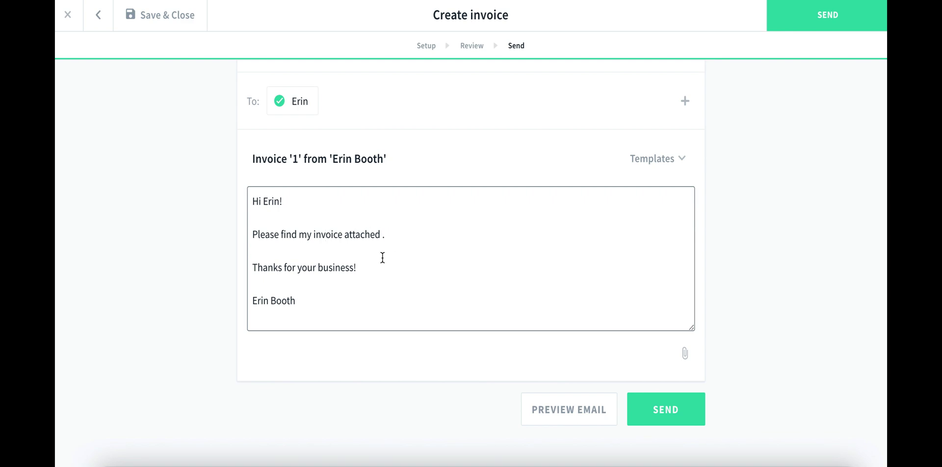
click(386, 249)
click(396, 234)
click(666, 415)
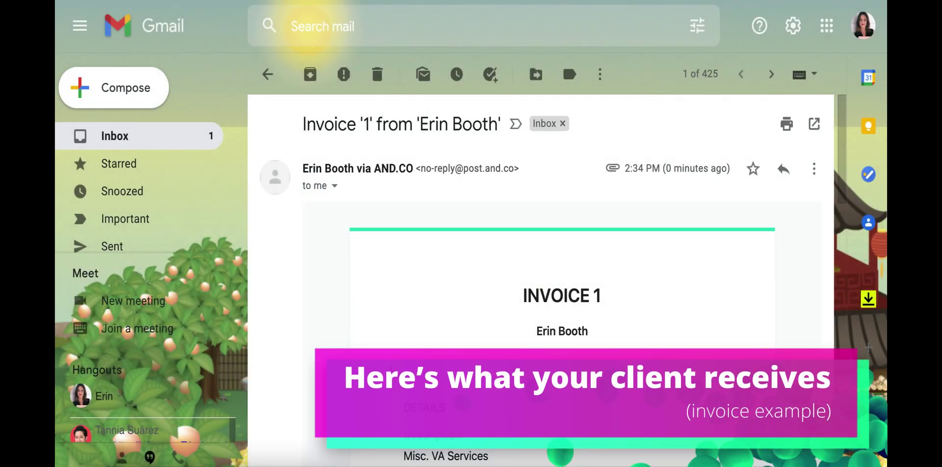
Scroll the invoice email and open the invoice's Pay Invoice Online page.
scroll(391, 369, down, 4)
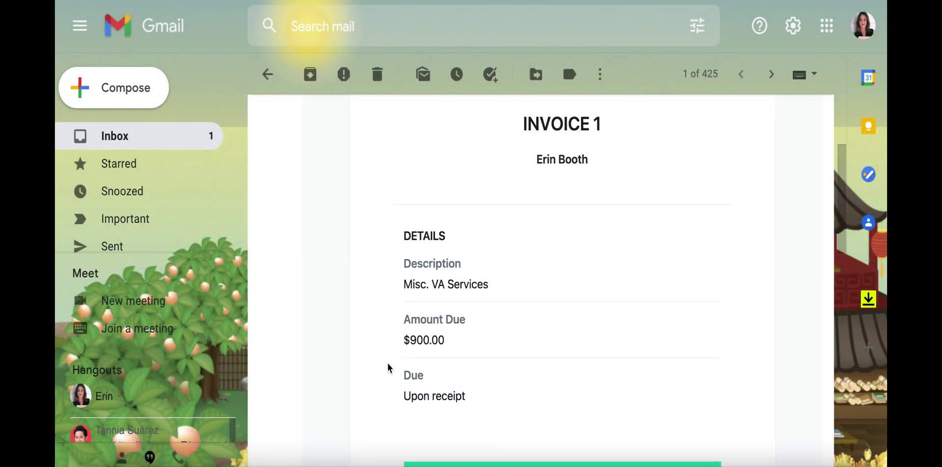
scroll(387, 368, down, 2)
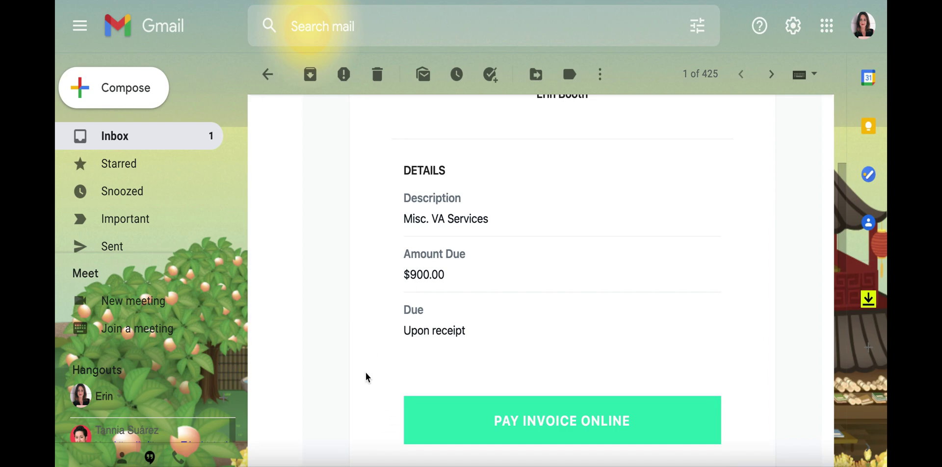
scroll(366, 378, down, 3)
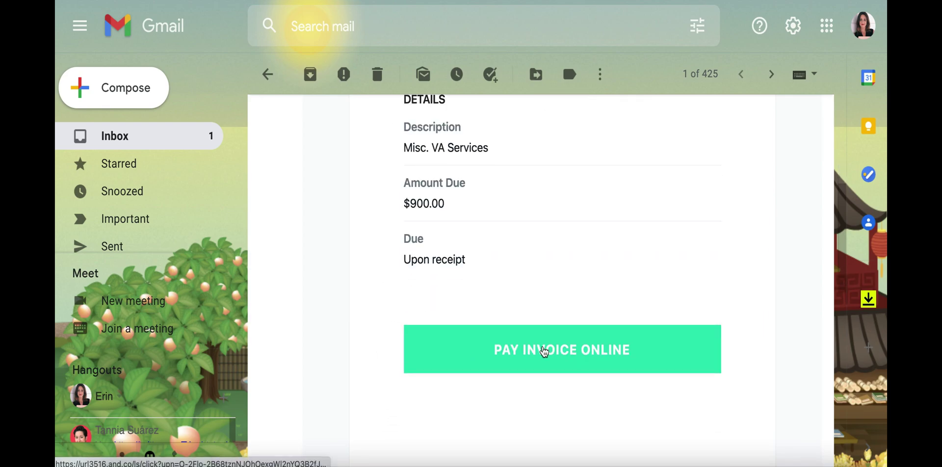
click(544, 351)
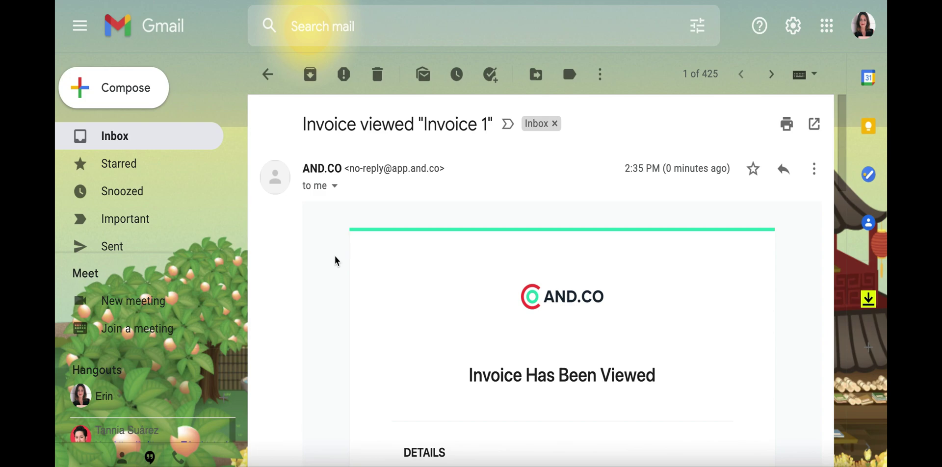
Scroll through the 'Invoice viewed' email showing the project, $900.00 due and due terms.
scroll(336, 260, down, 2)
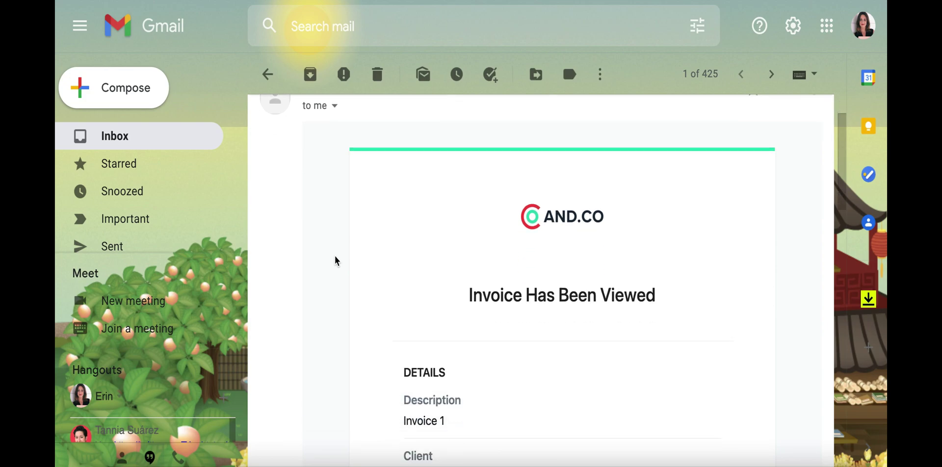
scroll(337, 261, down, 1)
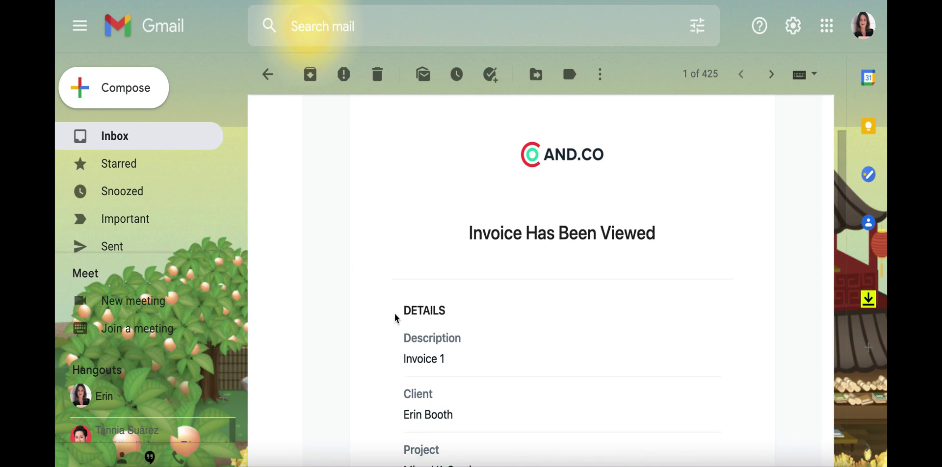
scroll(395, 320, down, 1)
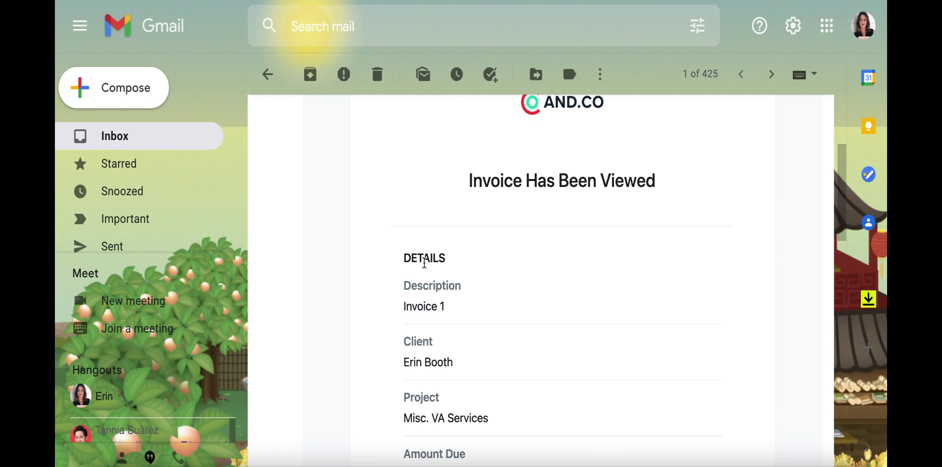
scroll(423, 302, down, 1)
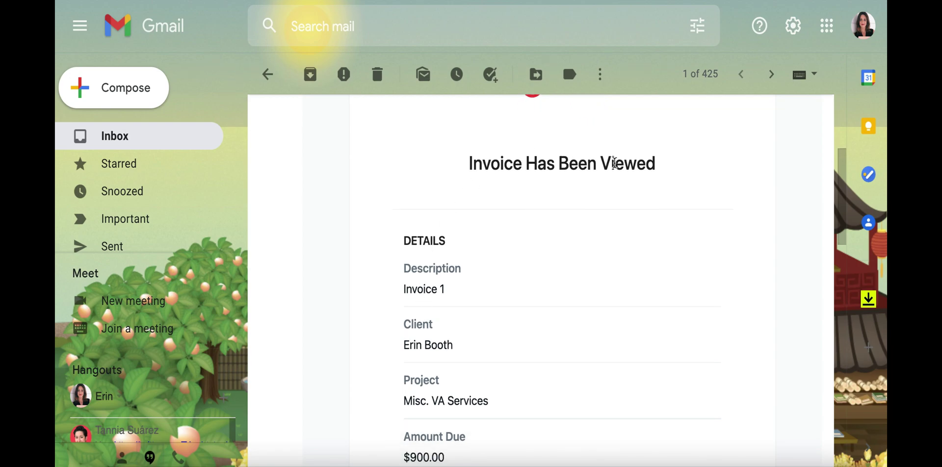
scroll(425, 393, down, 2)
scroll(348, 388, down, 3)
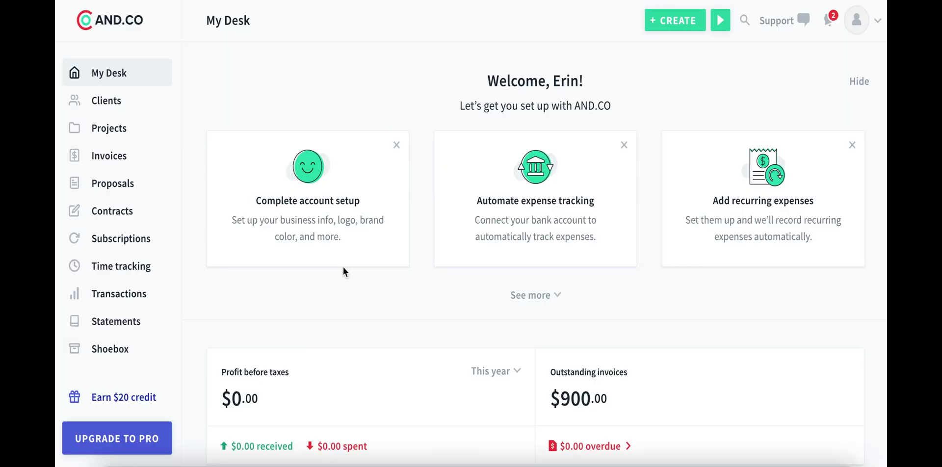
scroll(344, 270, down, 3)
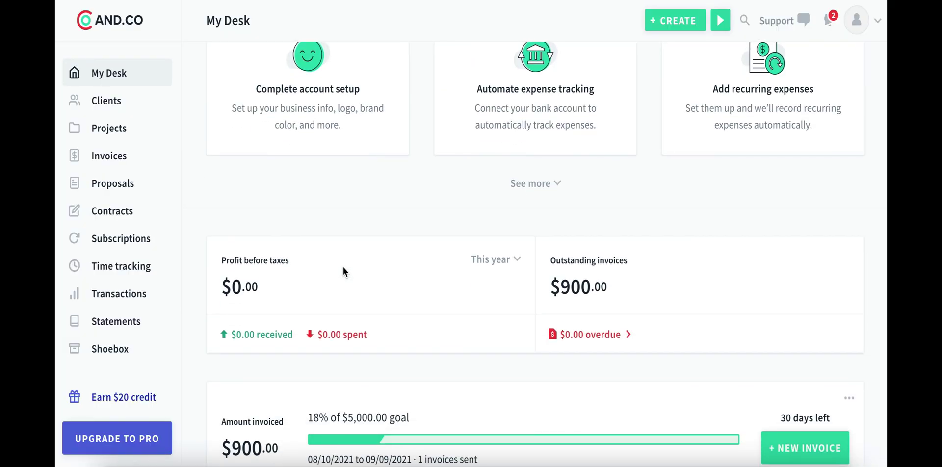
scroll(343, 267, up, 1)
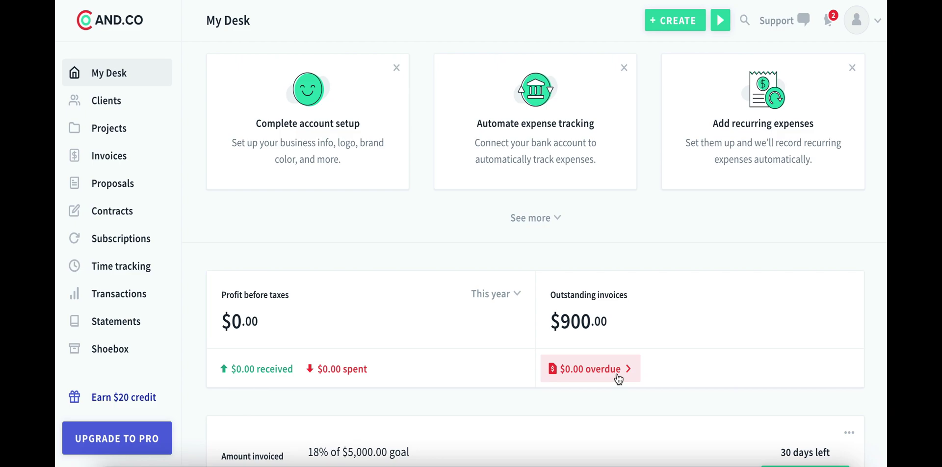
scroll(618, 379, down, 3)
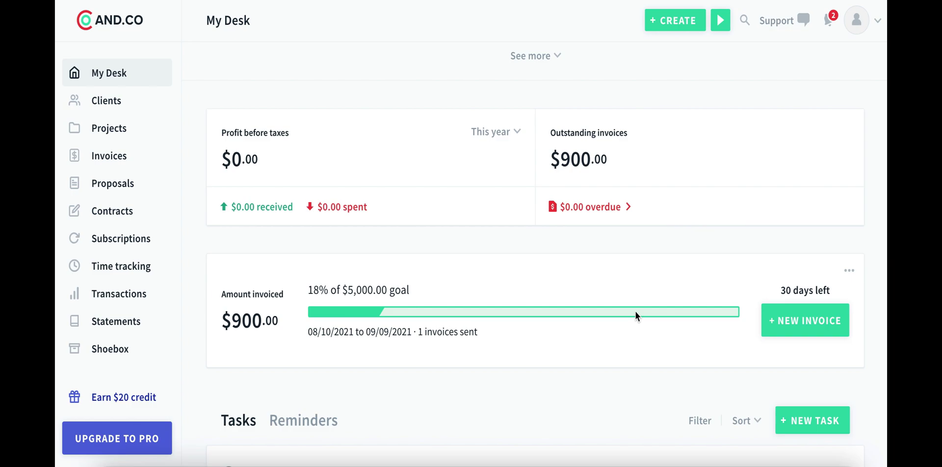
scroll(635, 315, down, 2)
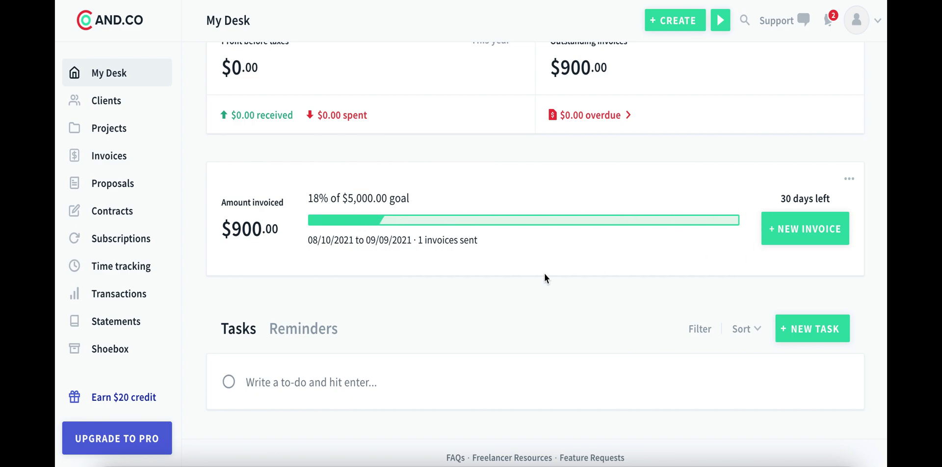
scroll(459, 297, down, 1)
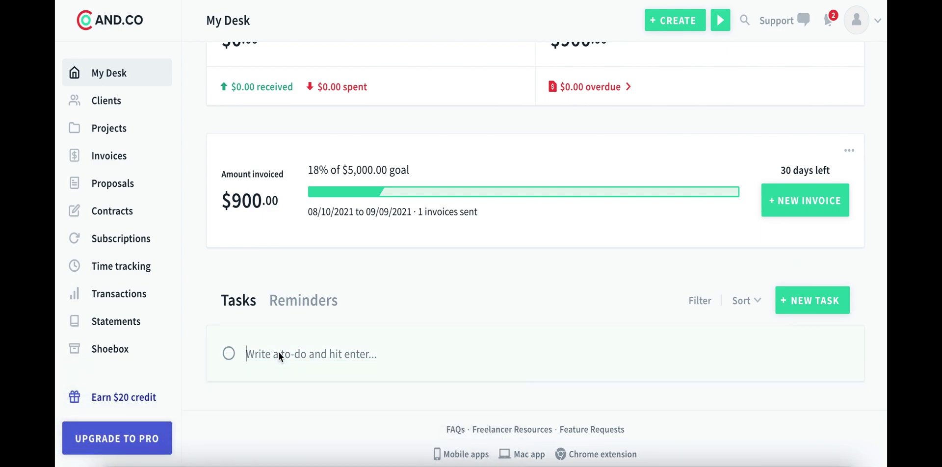
Open the new task's details and change its description to 'Send end of week reports'.
click(308, 306)
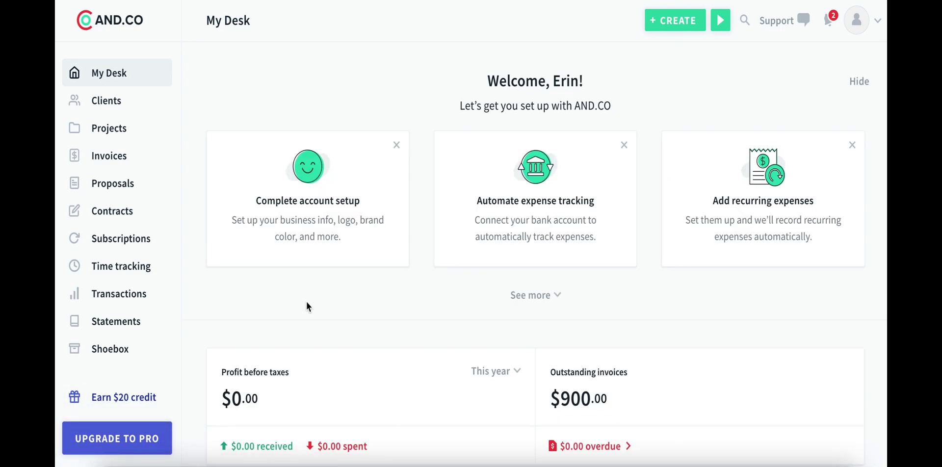
scroll(324, 309, down, 7)
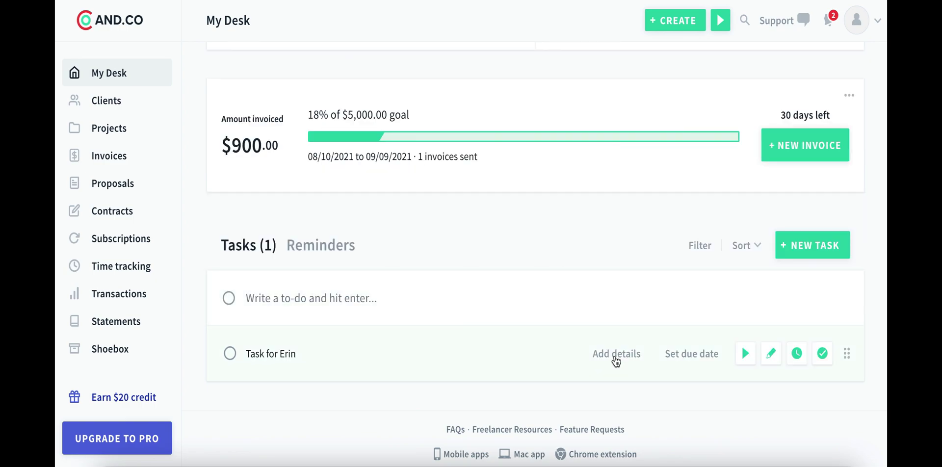
click(616, 358)
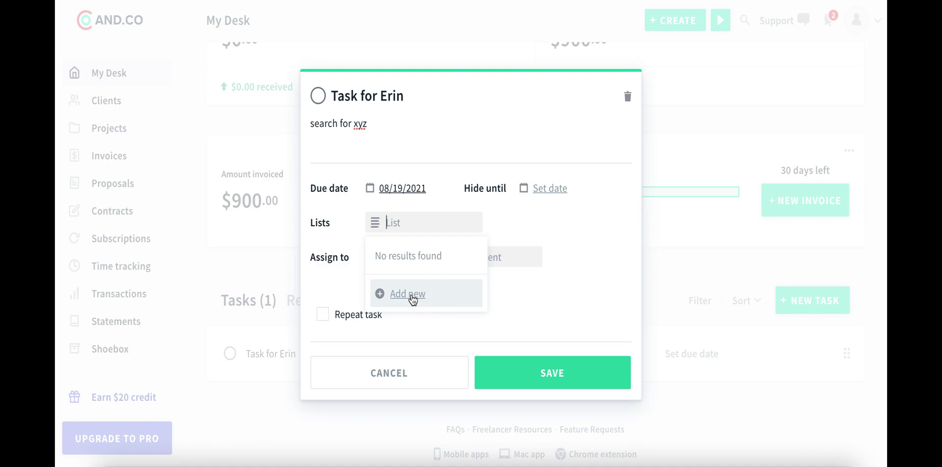
click(412, 295)
click(549, 289)
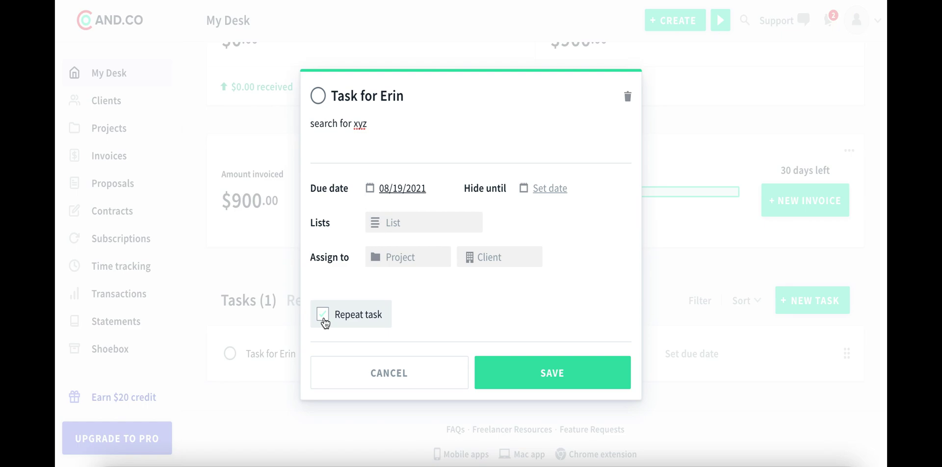
click(374, 124)
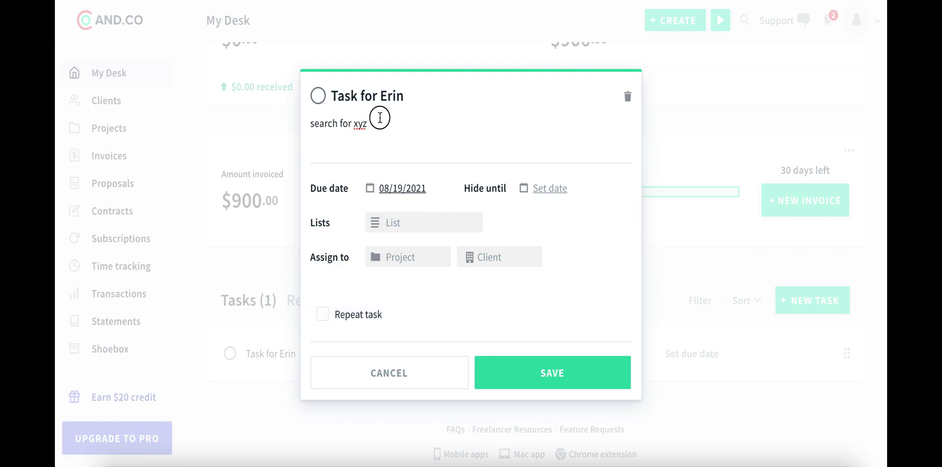
key(ctrl+a)
text(Send )
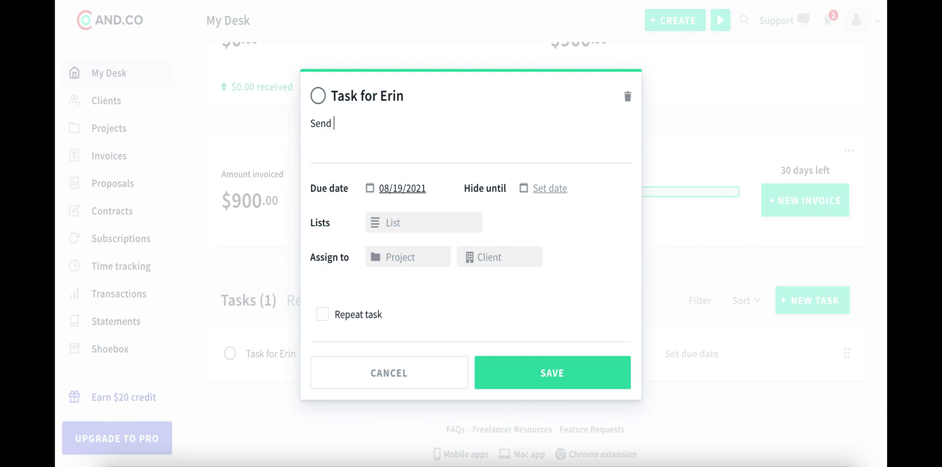
text(end of week report)
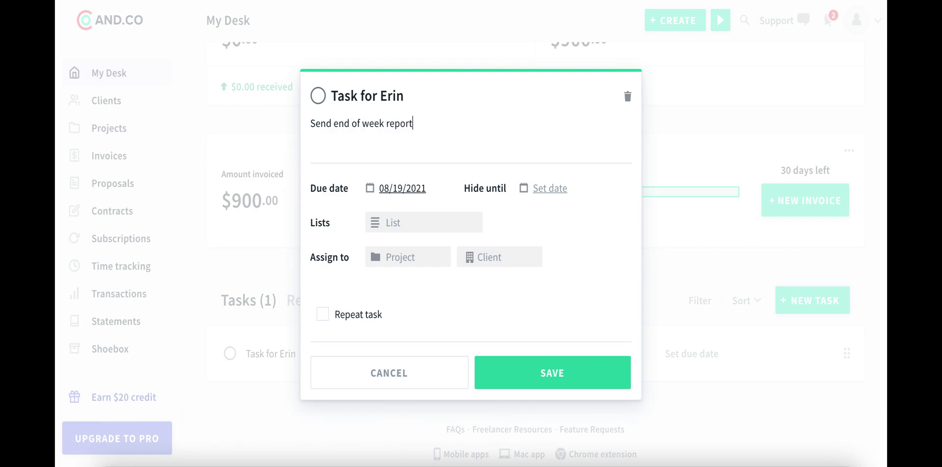
text(s)
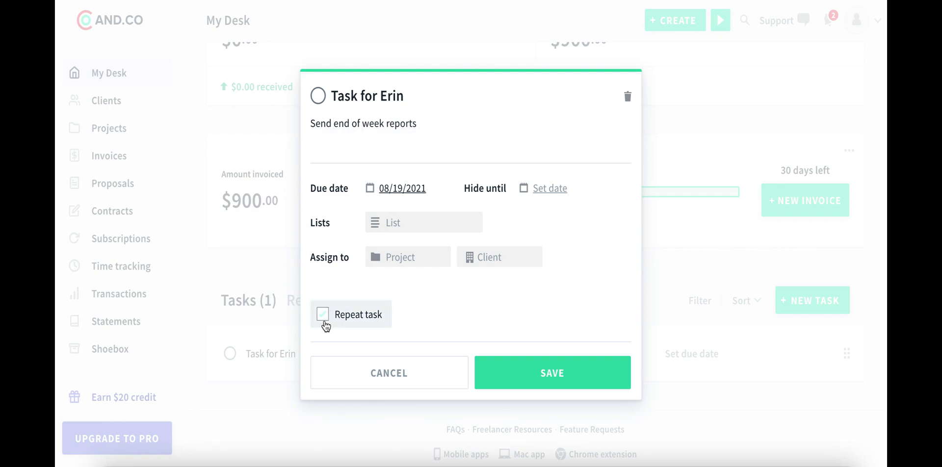
Make the task repeat weekly starting 08/13/2021 and save it.
click(323, 314)
click(325, 325)
click(382, 341)
click(555, 337)
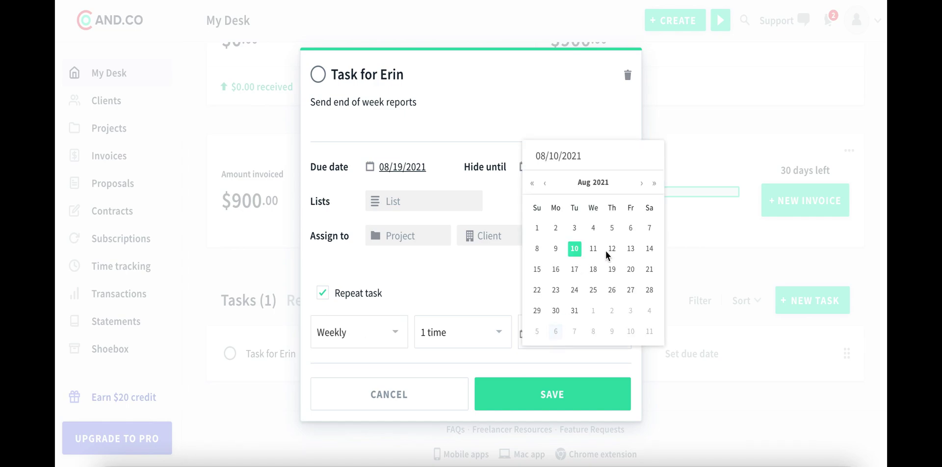
click(631, 248)
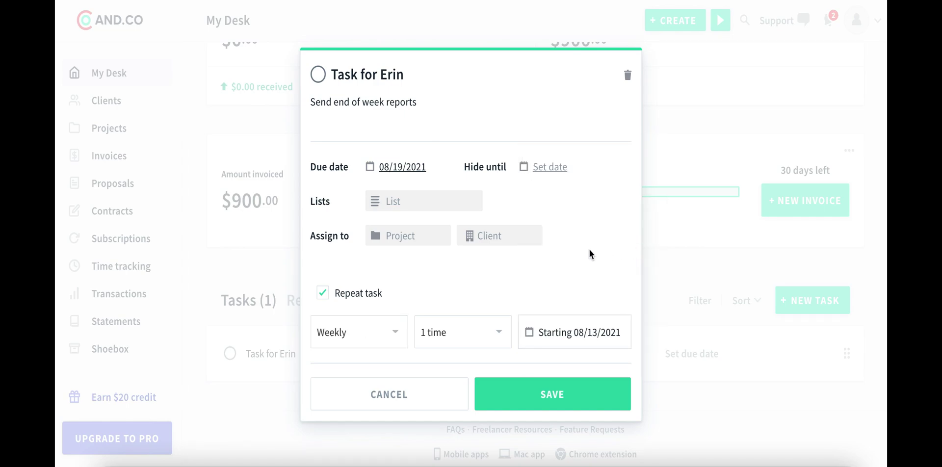
click(568, 392)
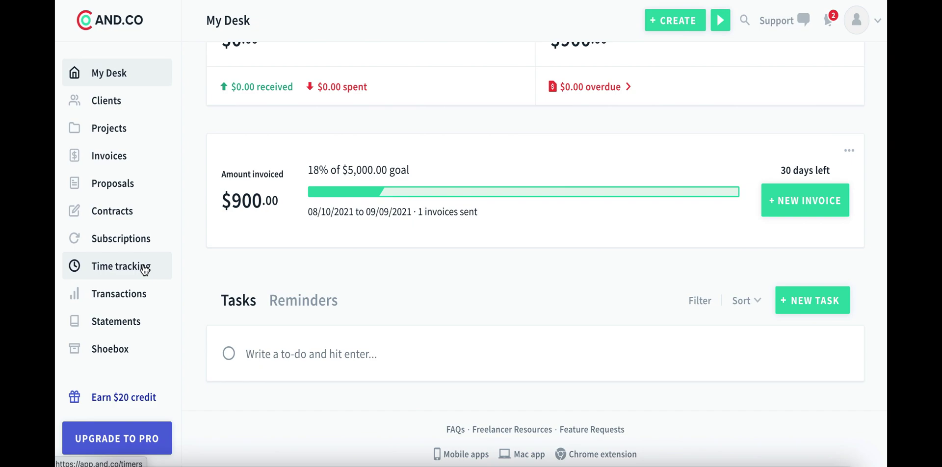
From the Contracts page, start a new contract and bring up its currency choices.
click(109, 216)
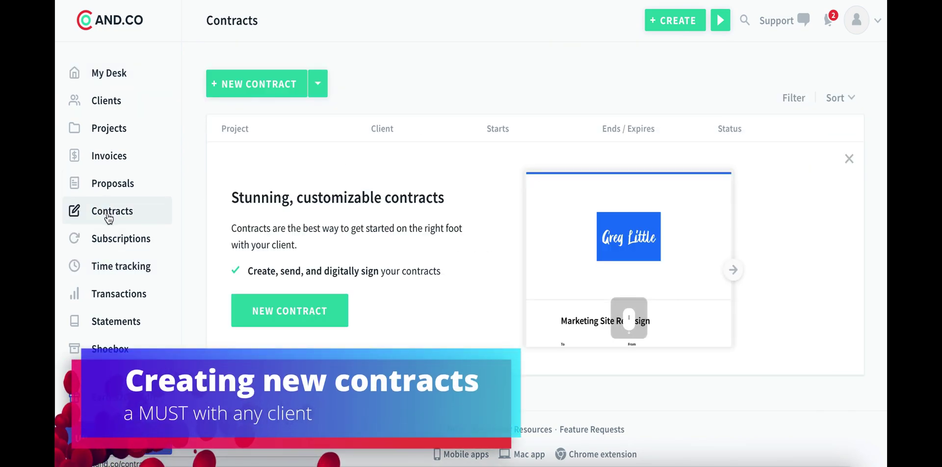
click(308, 311)
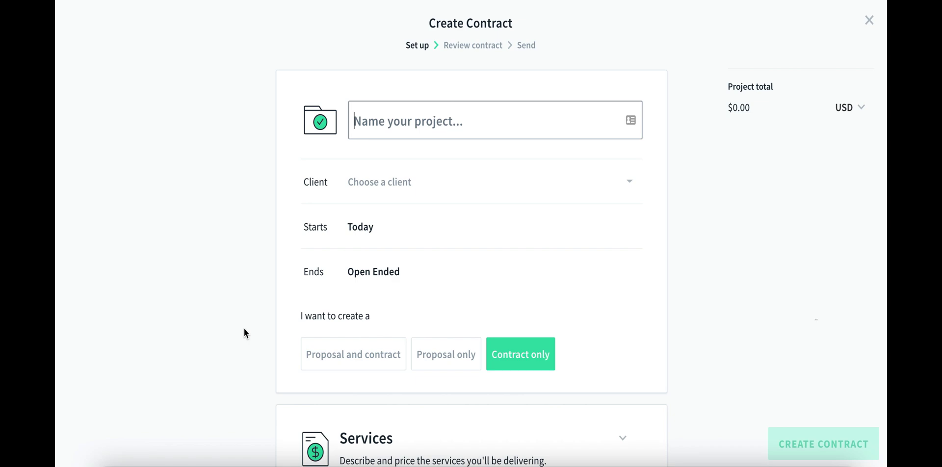
click(862, 118)
Switch the contract currency to CAD.
scroll(847, 334, down, 10)
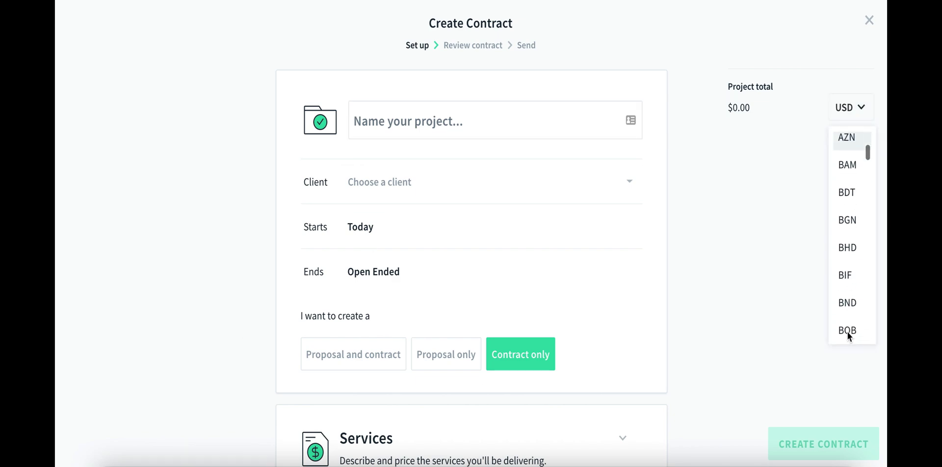
scroll(849, 294, down, 2)
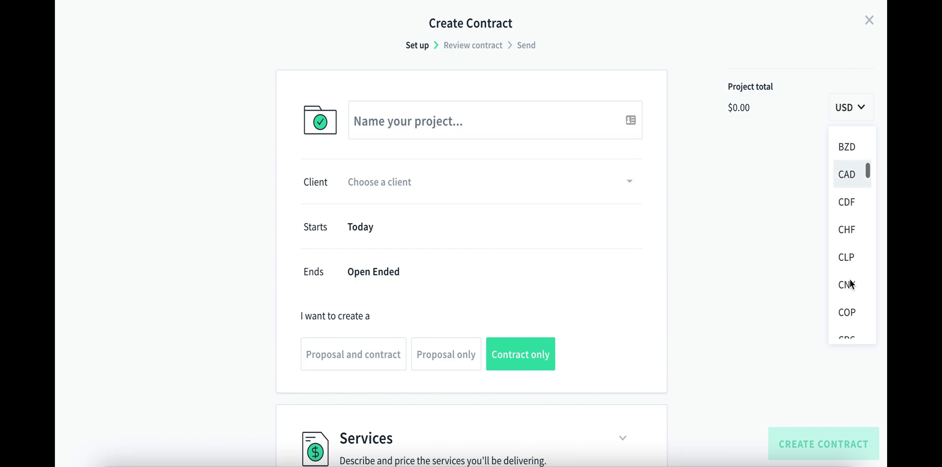
scroll(849, 256, up, 1)
click(849, 233)
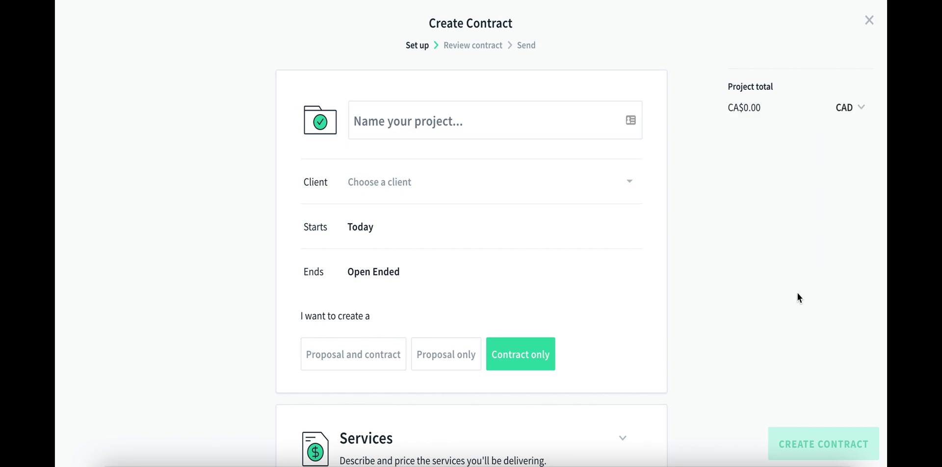
click(852, 111)
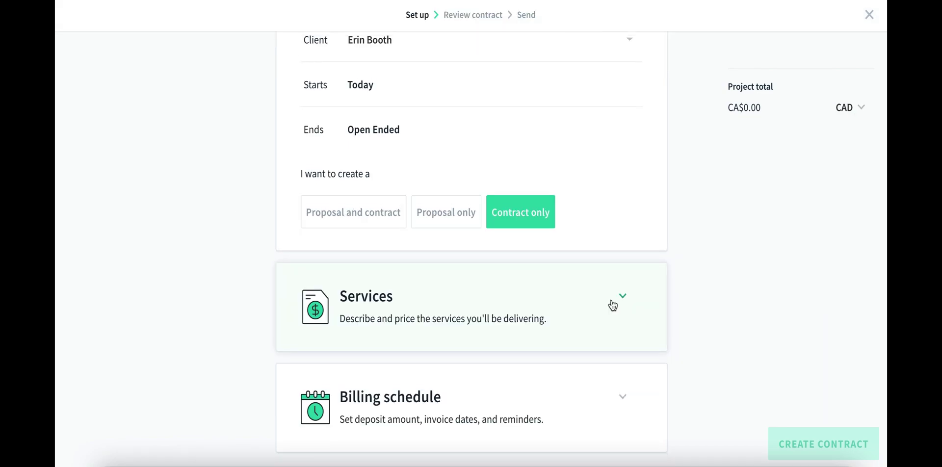
scroll(547, 213, up, 3)
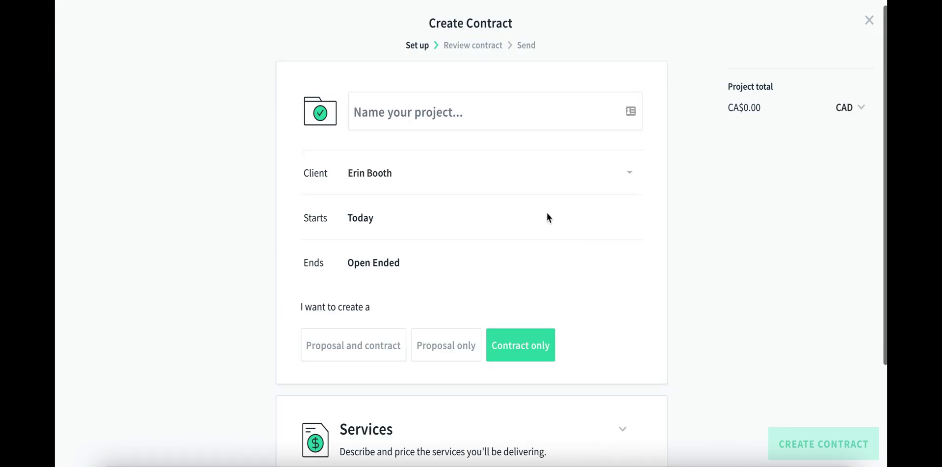
scroll(589, 255, down, 3)
Expand the services section and name the service 'general services'.
click(612, 295)
scroll(496, 278, down, 5)
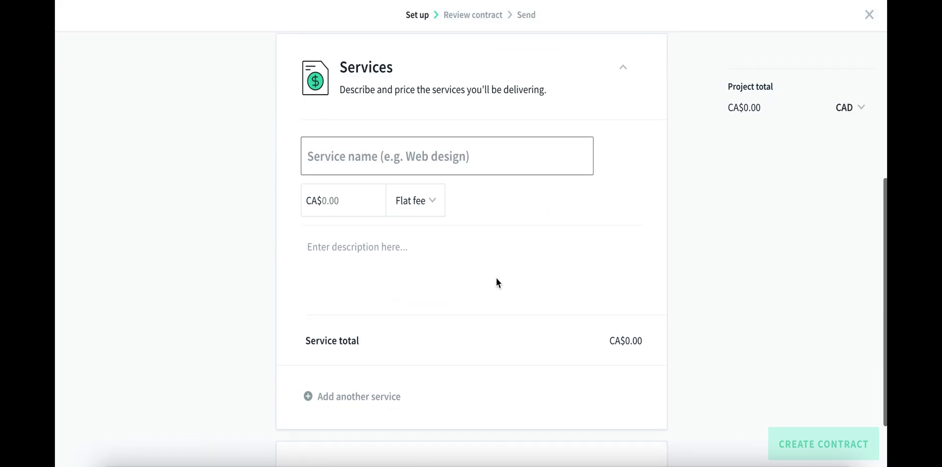
click(385, 160)
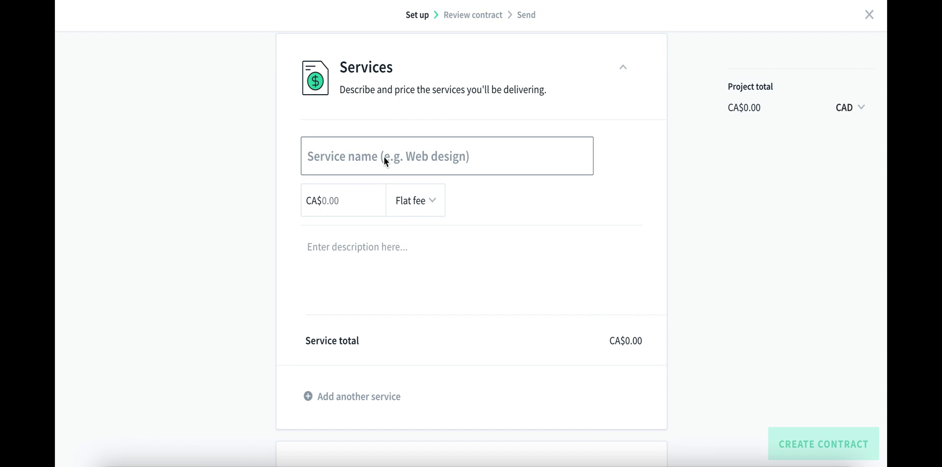
text(niche)
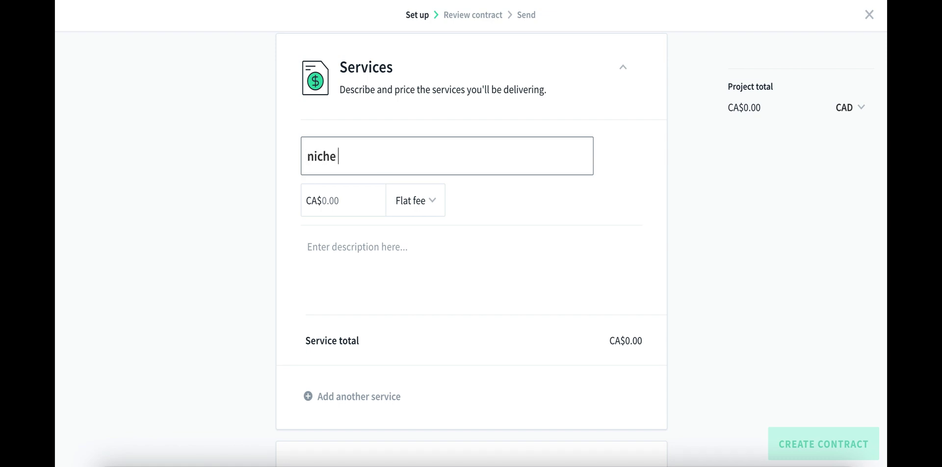
key(ctrl+a)
text(general services)
Bill the service per hour at a rate of 20.
click(336, 202)
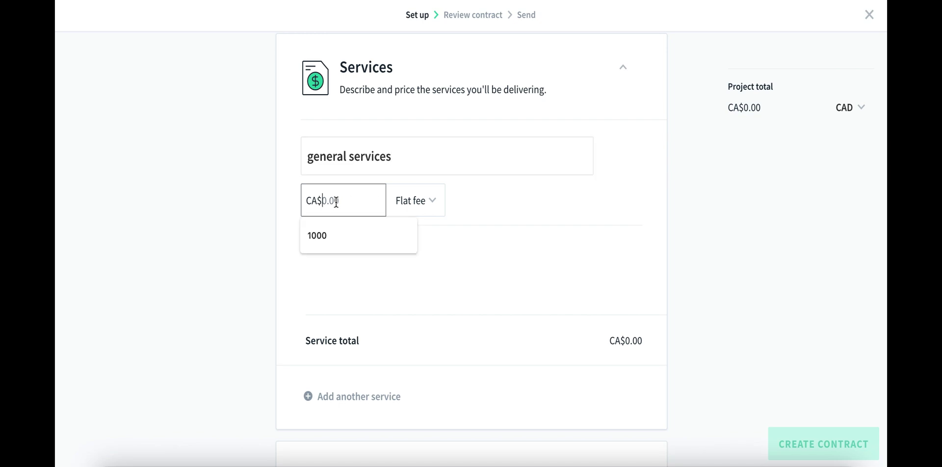
text(2000)
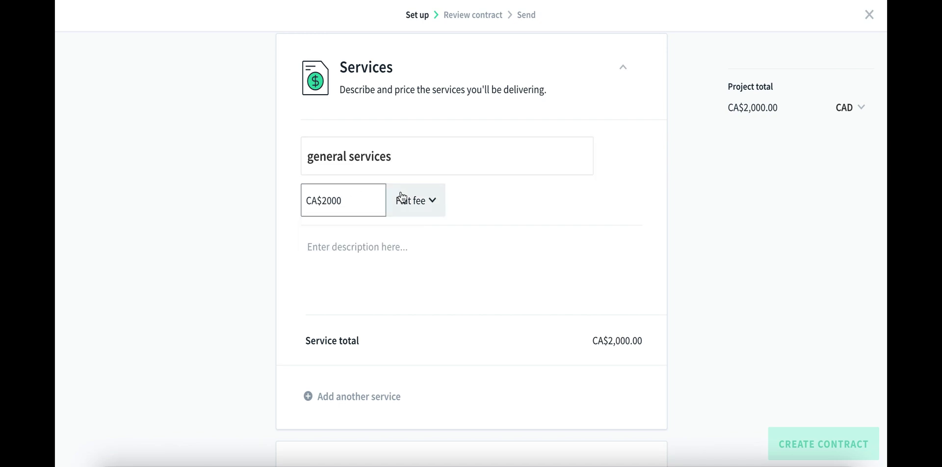
click(417, 199)
click(433, 285)
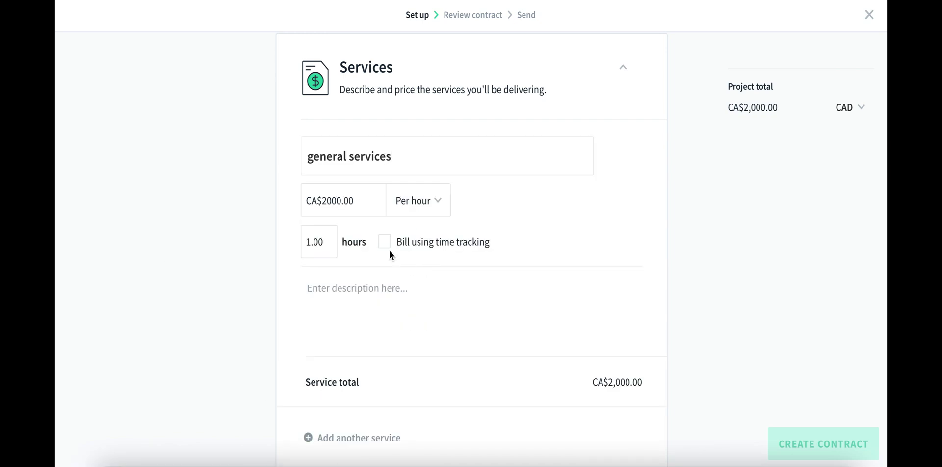
click(317, 203)
double_click(324, 201)
text(20)
Review the contract and send it to the client.
scroll(259, 227, down, 9)
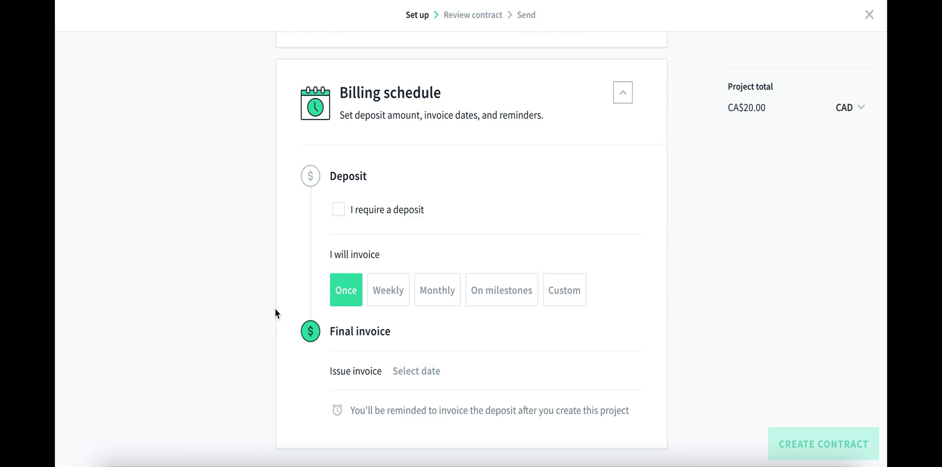
scroll(546, 342, up, 10)
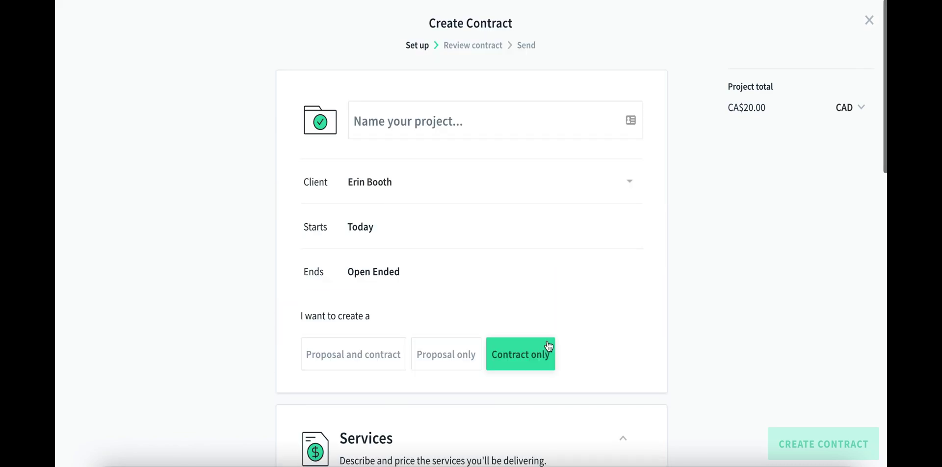
scroll(547, 338, down, 5)
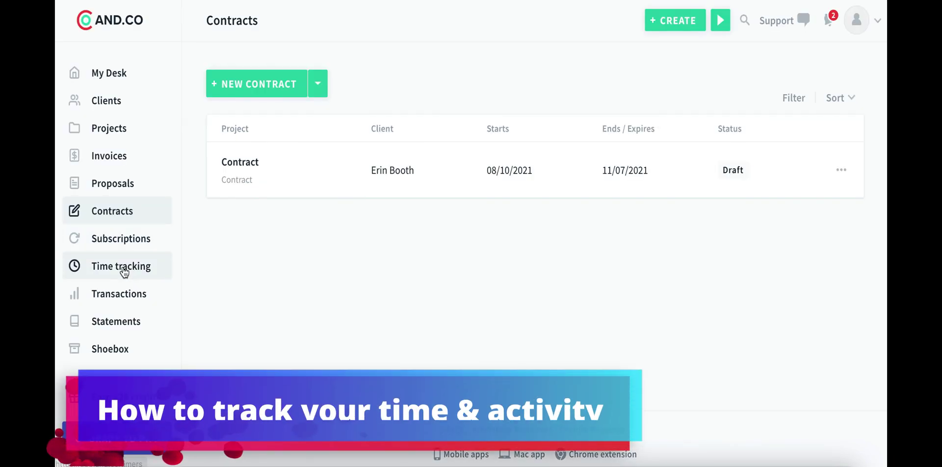
click(123, 269)
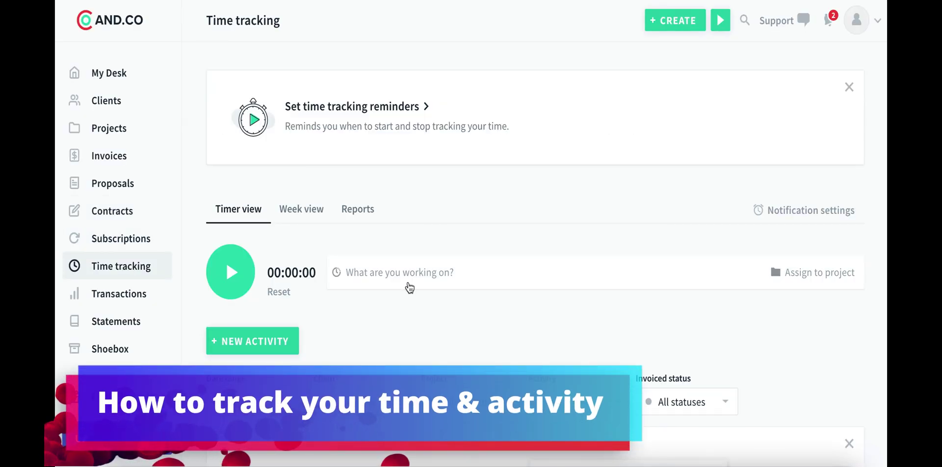
Name a new timer activity 'Travel management' and assign it to Misc. VA Services.
scroll(409, 288, down, 4)
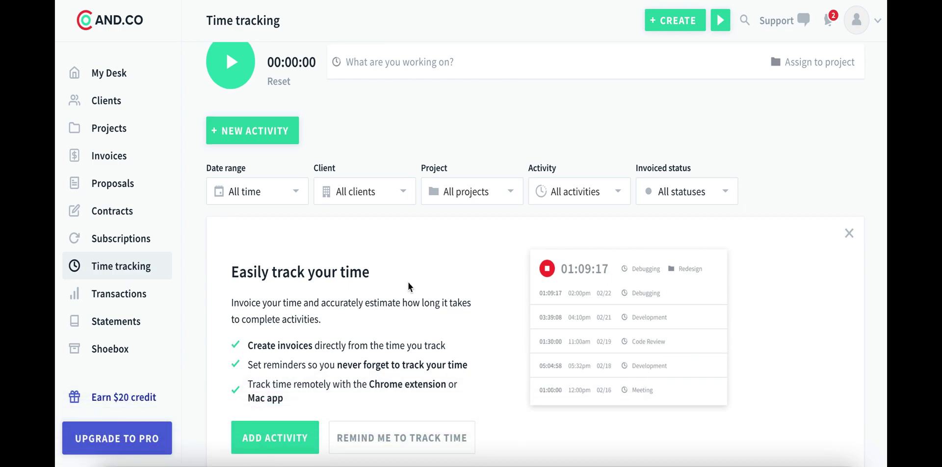
scroll(408, 287, down, 2)
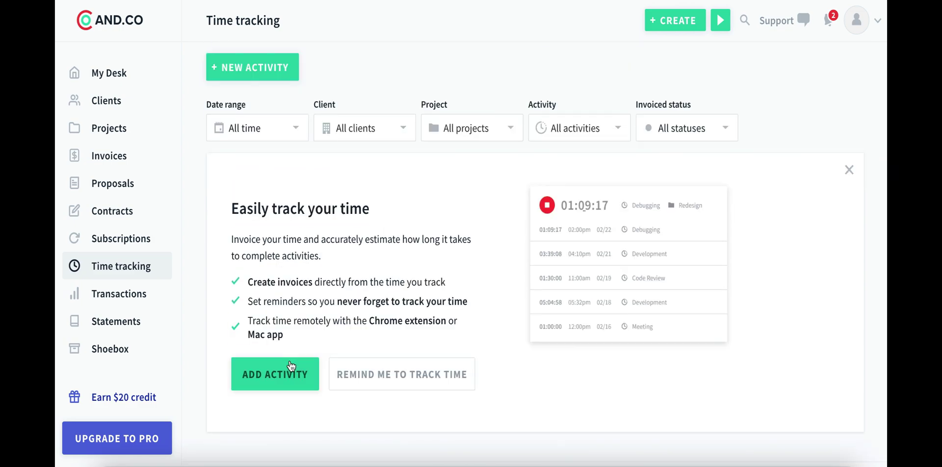
click(273, 70)
click(491, 163)
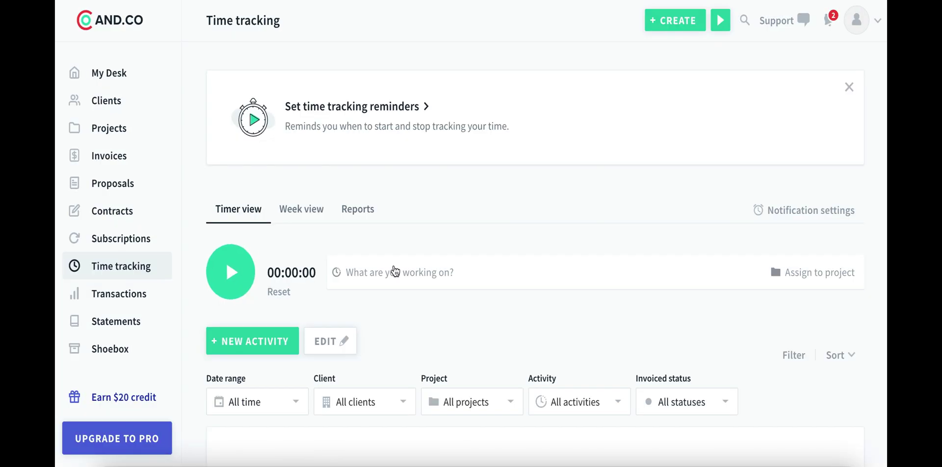
click(393, 270)
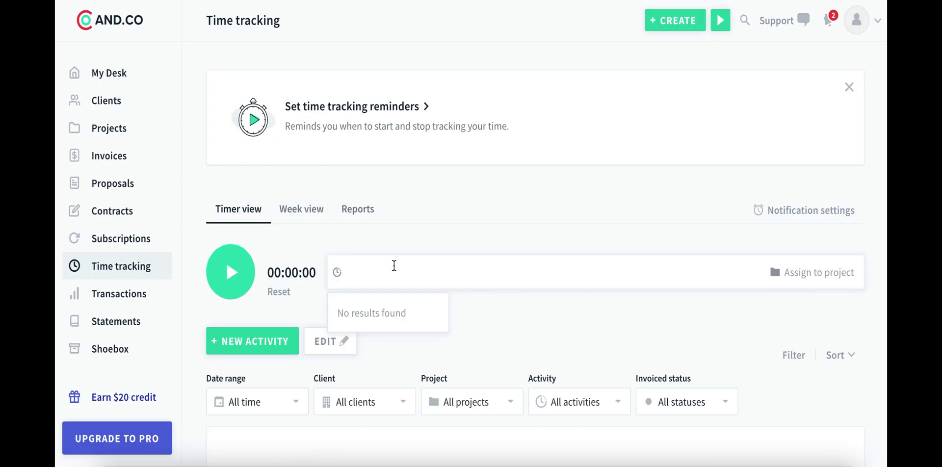
text(Trave)
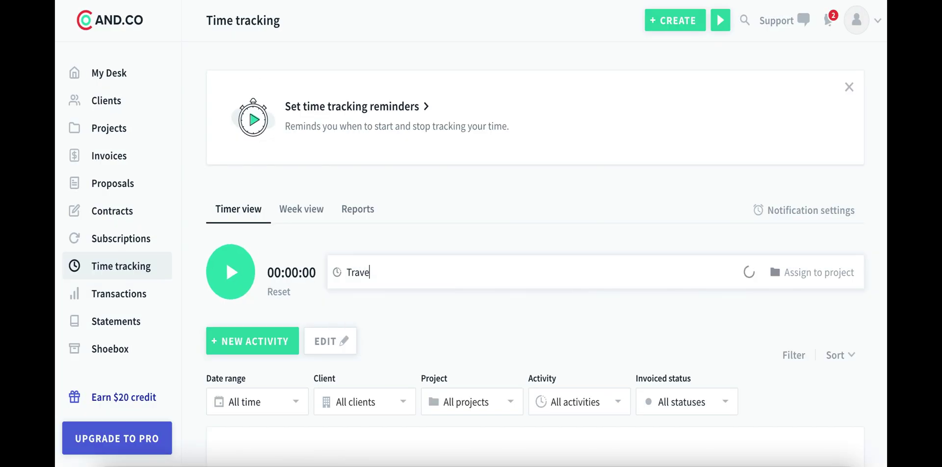
text(l management)
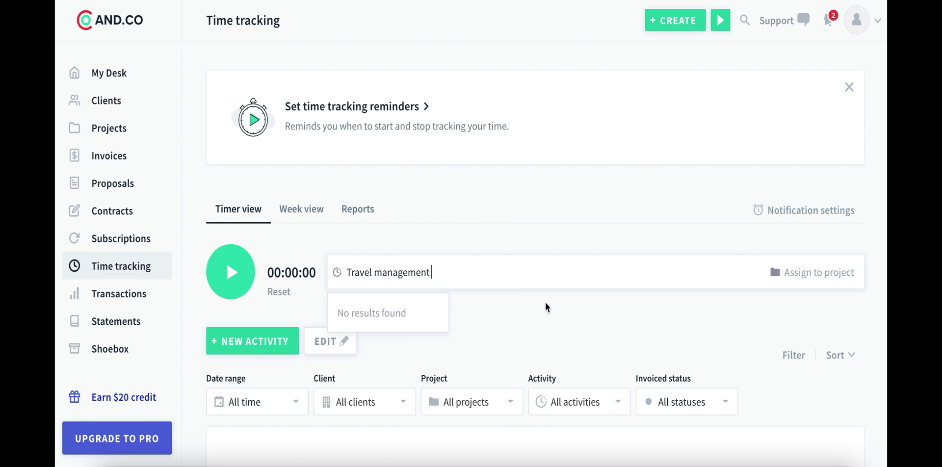
click(775, 277)
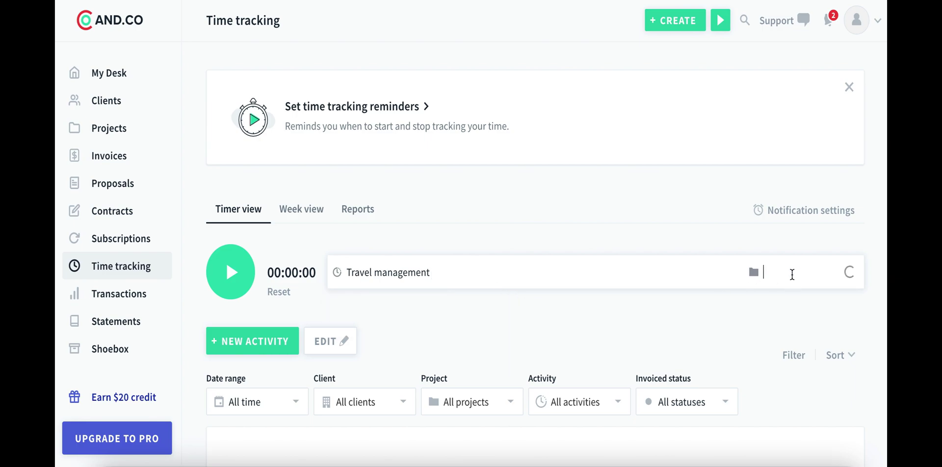
click(794, 354)
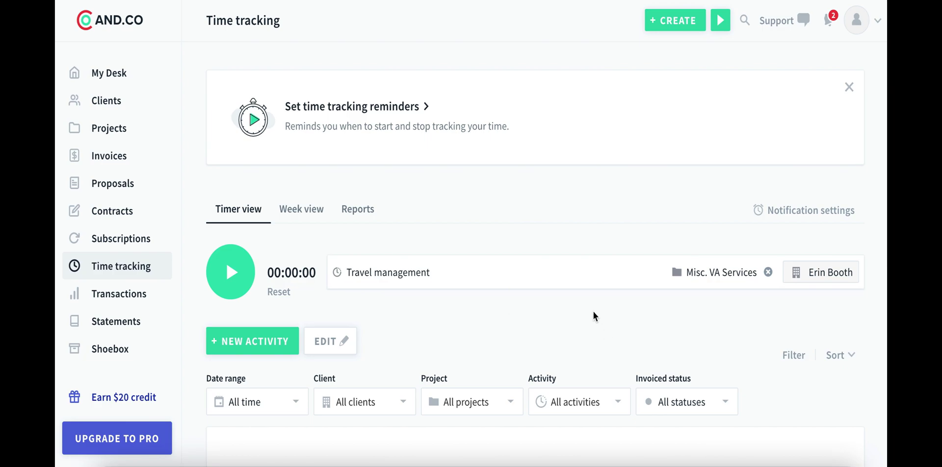
Run the timer briefly, then stop it to save the Travel management entry.
click(226, 266)
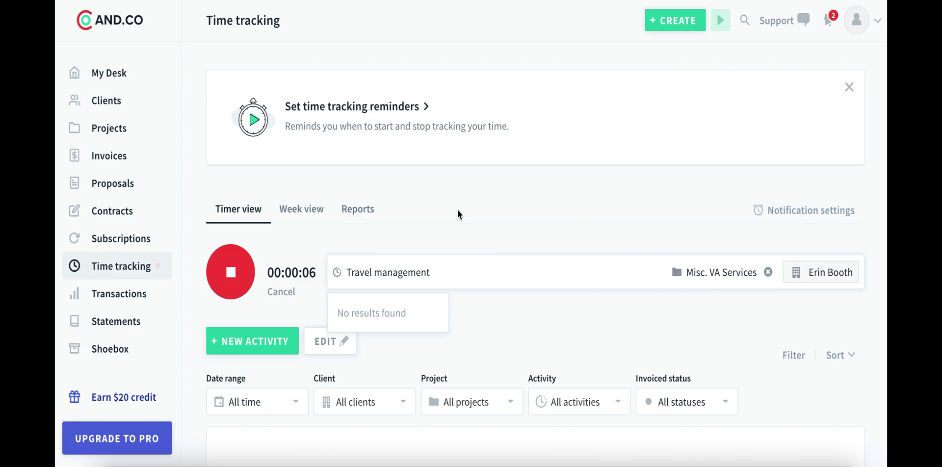
scroll(412, 219, down, 1)
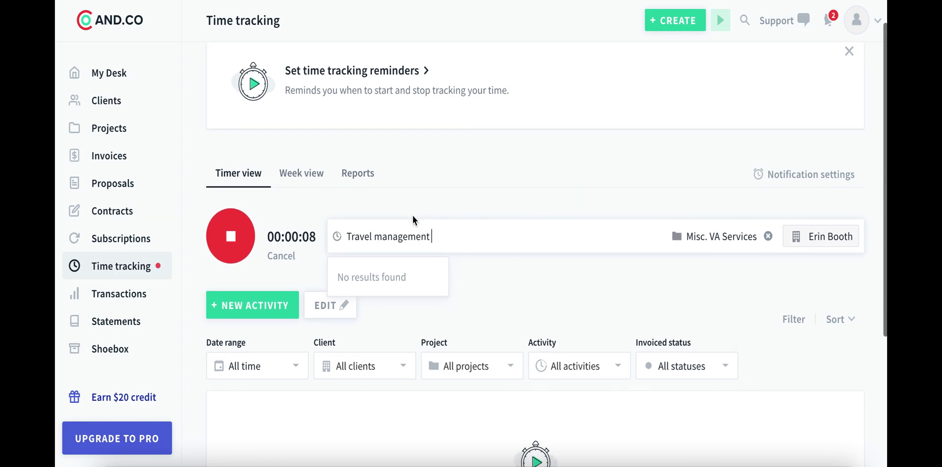
click(237, 247)
scroll(317, 262, down, 2)
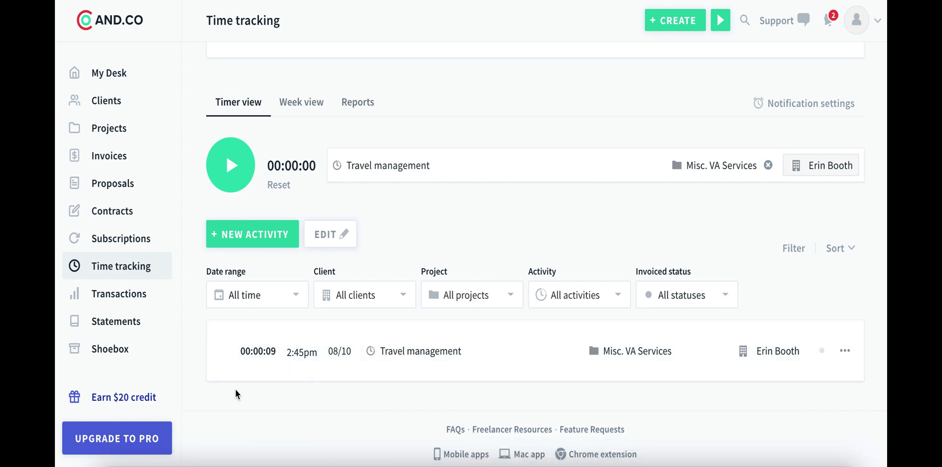
Add a 'lead generation' activity for Misc. VA Services with 2 hours and save it.
click(249, 237)
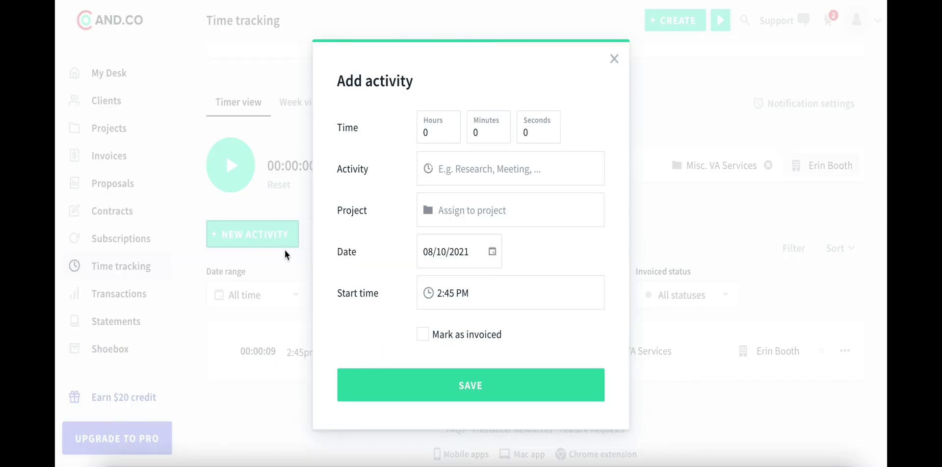
click(457, 169)
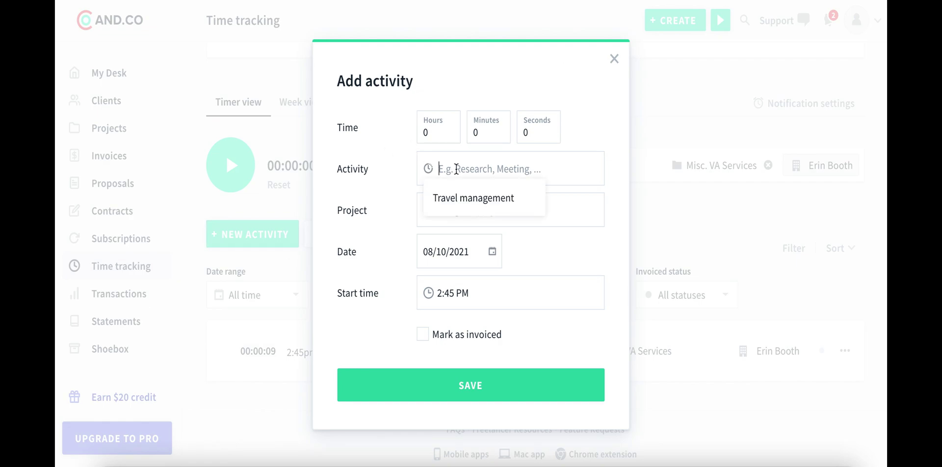
text(lead generation)
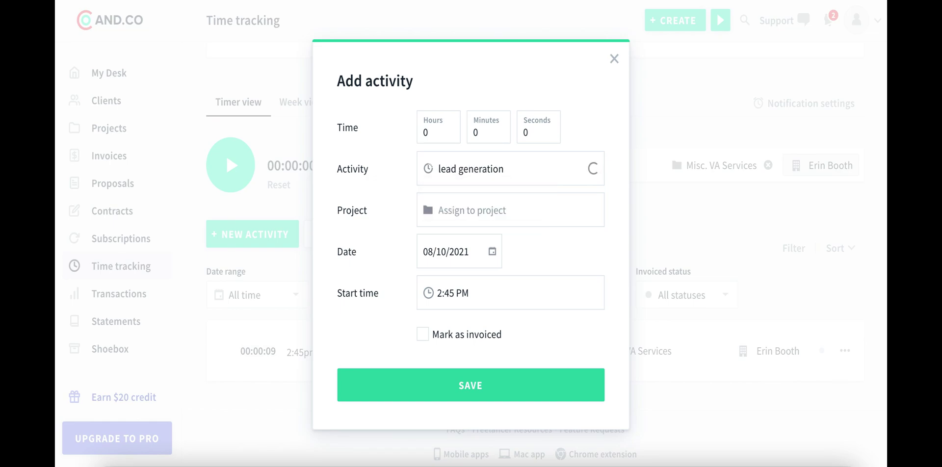
click(621, 240)
click(513, 213)
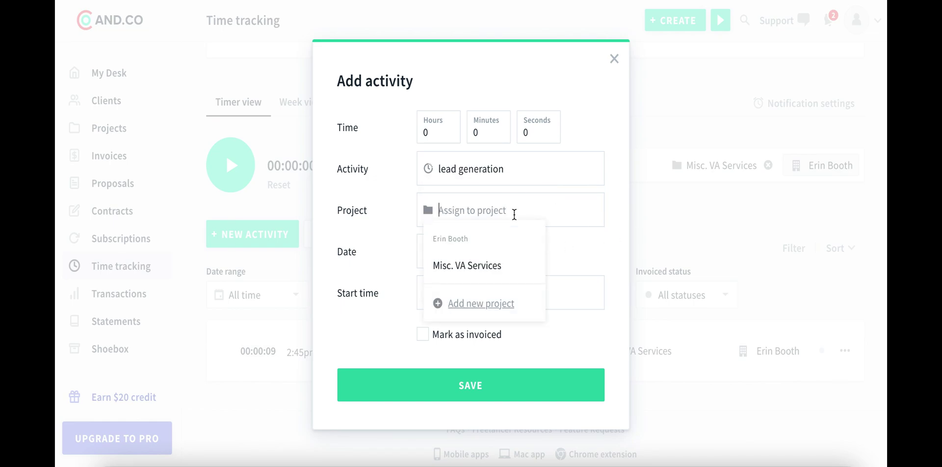
click(540, 267)
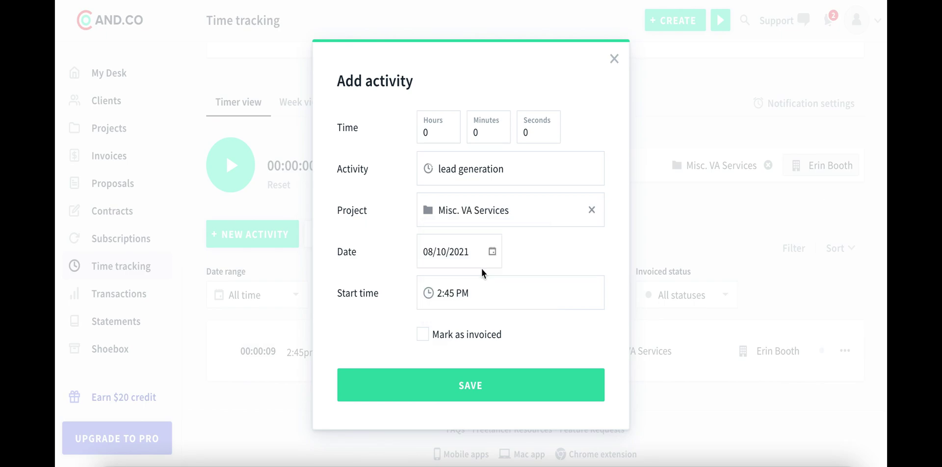
double_click(432, 130)
text(2)
click(484, 385)
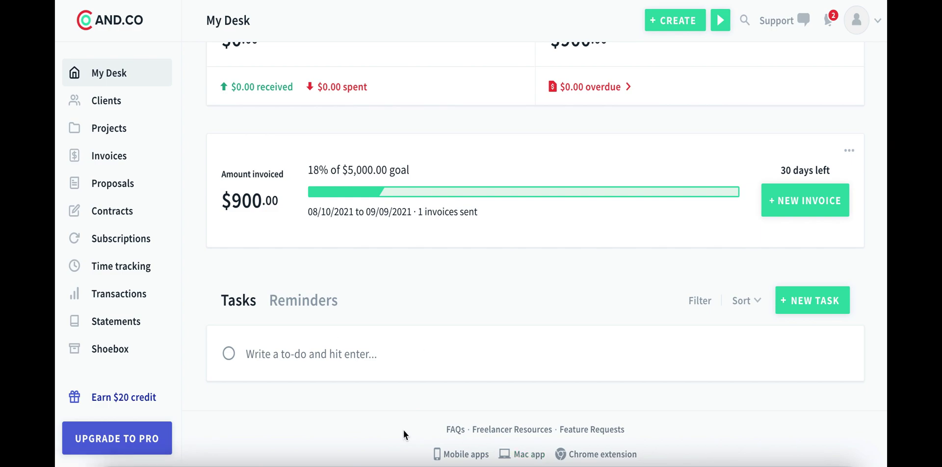
scroll(312, 376, up, 10)
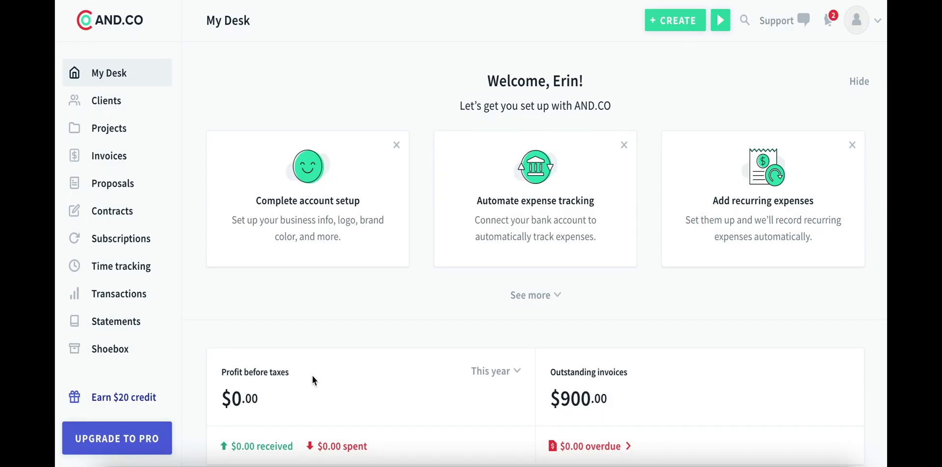
scroll(313, 376, down, 5)
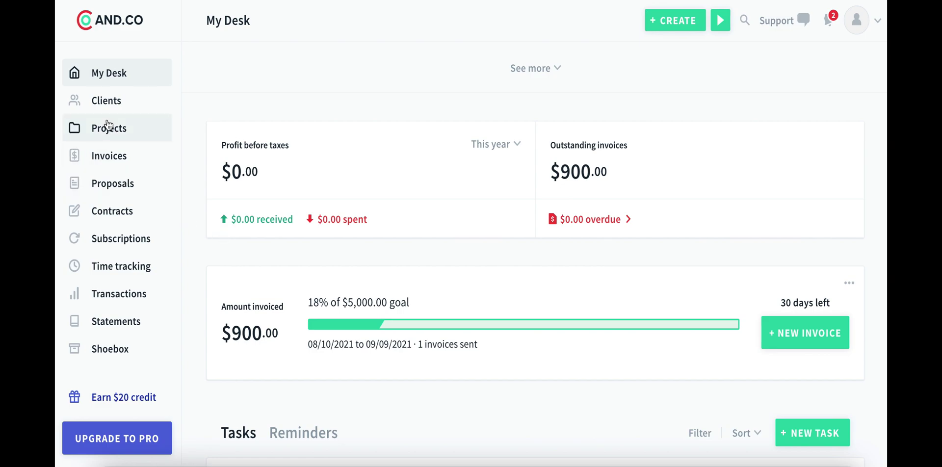
click(131, 265)
scroll(396, 196, down, 4)
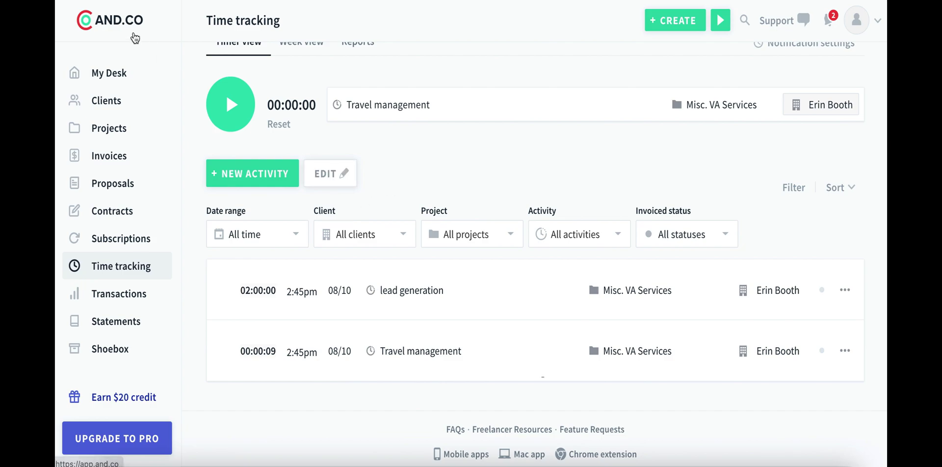
click(107, 22)
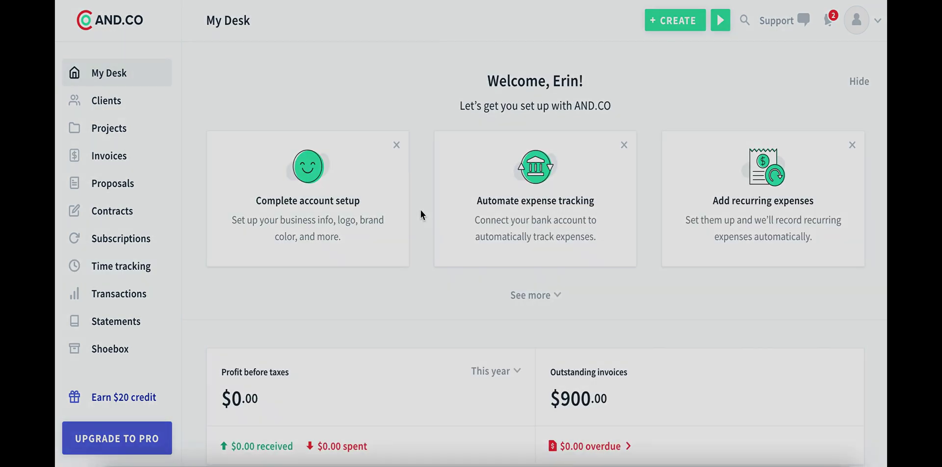